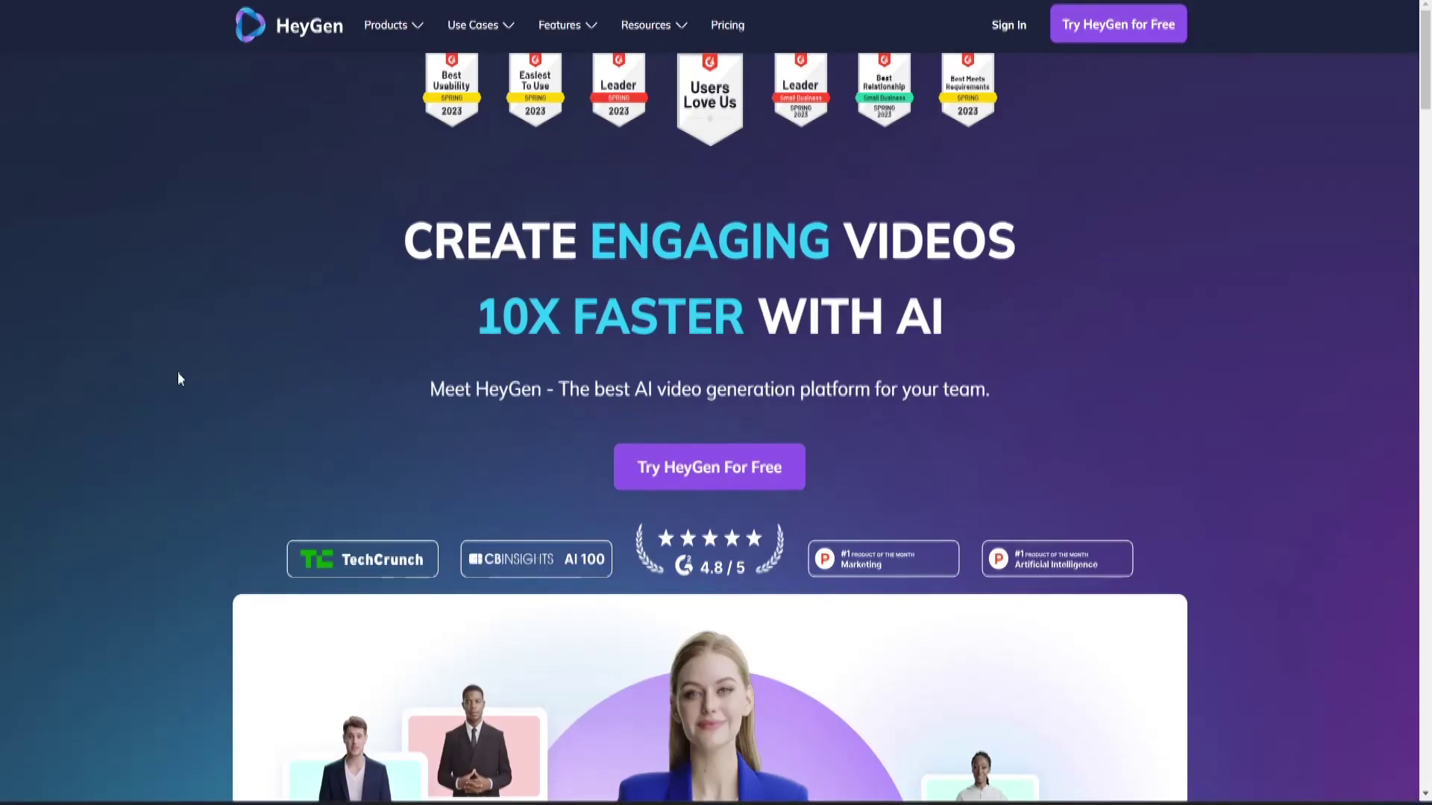
Step: Scroll down the HeyGen homepage and play the Meet HeyGen intro video
{"action": "scroll", "coordinate": [186, 345], "scroll_direction": "down", "scroll_amount": 3}
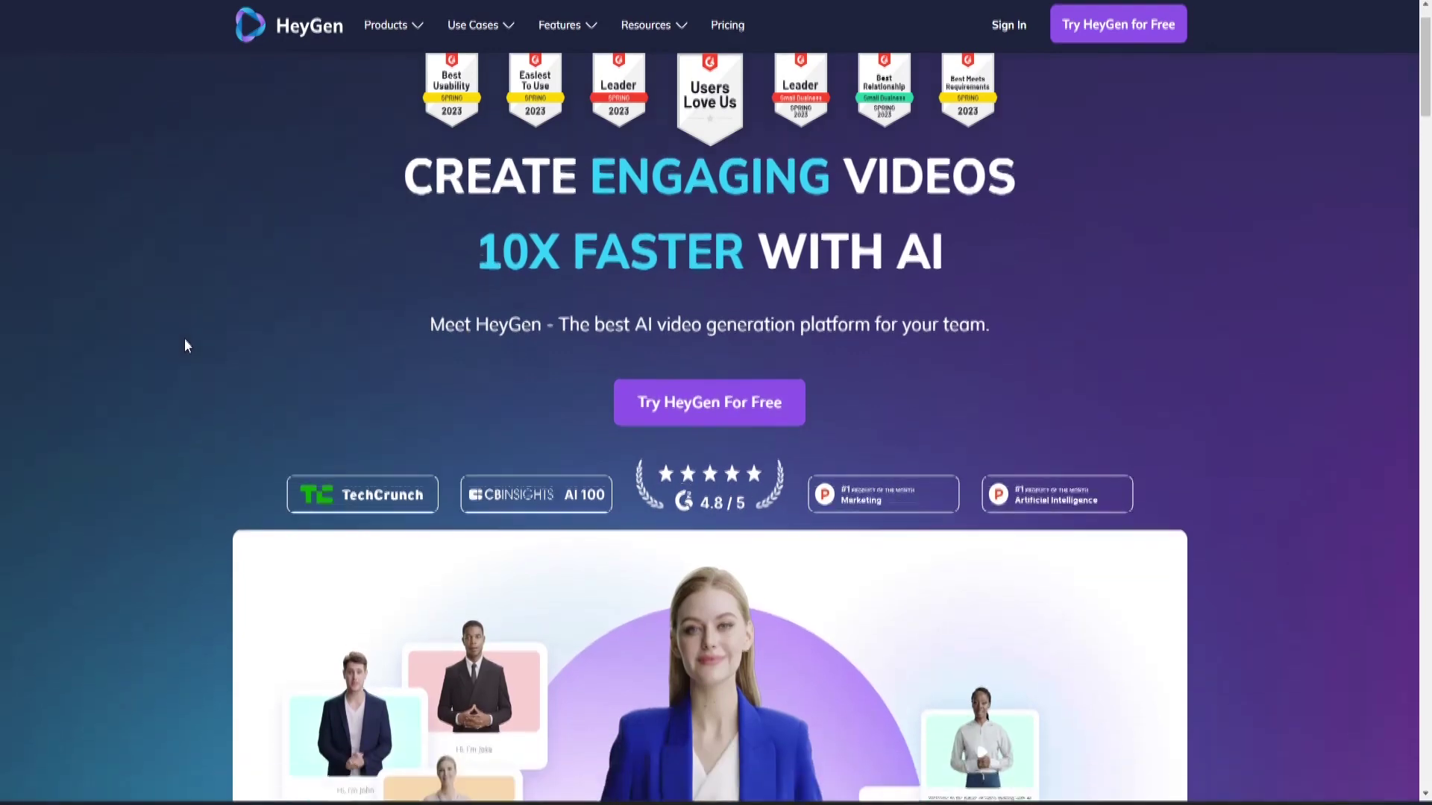
{"action": "scroll", "coordinate": [186, 343], "scroll_direction": "down", "scroll_amount": 4}
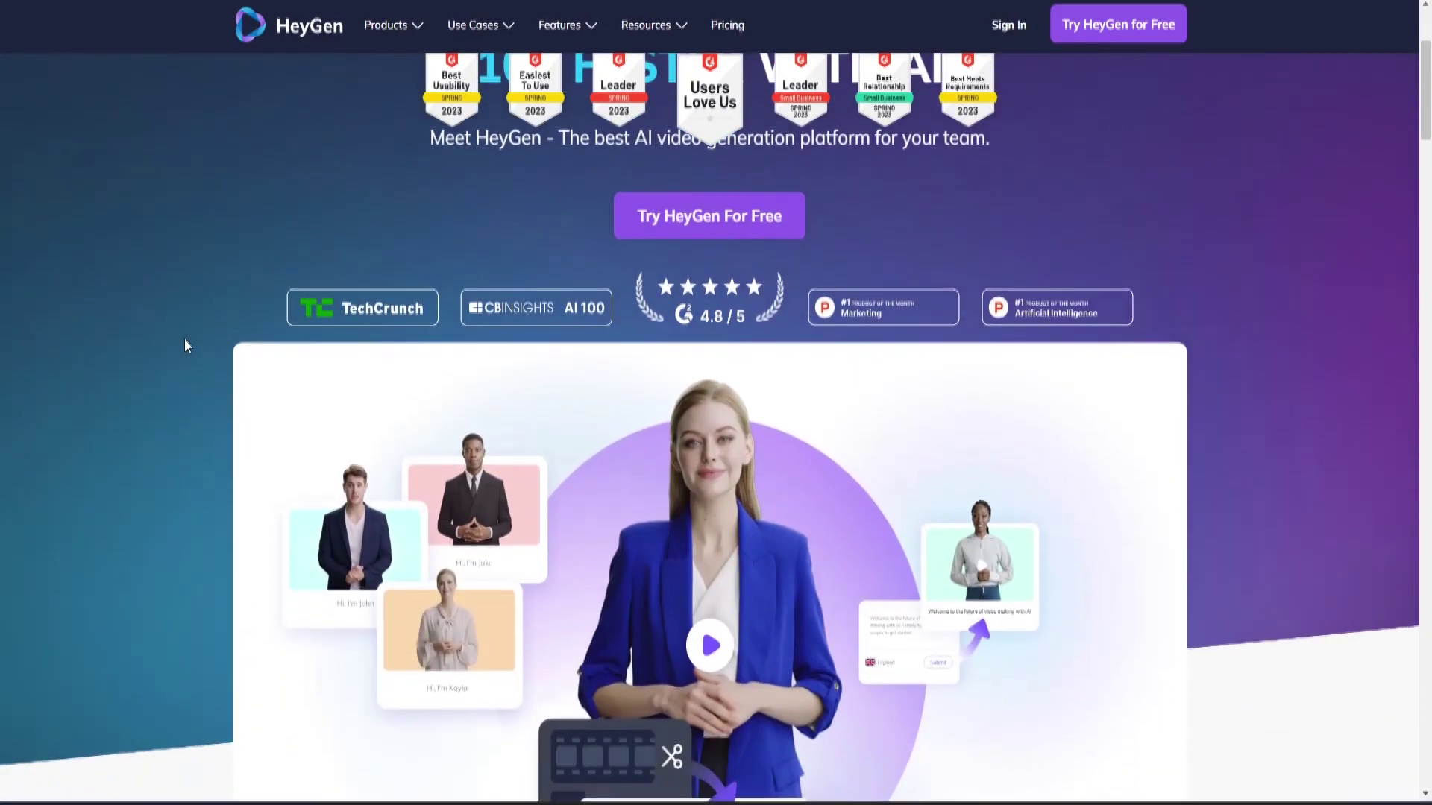
{"action": "scroll", "coordinate": [186, 343], "scroll_direction": "down", "scroll_amount": 1}
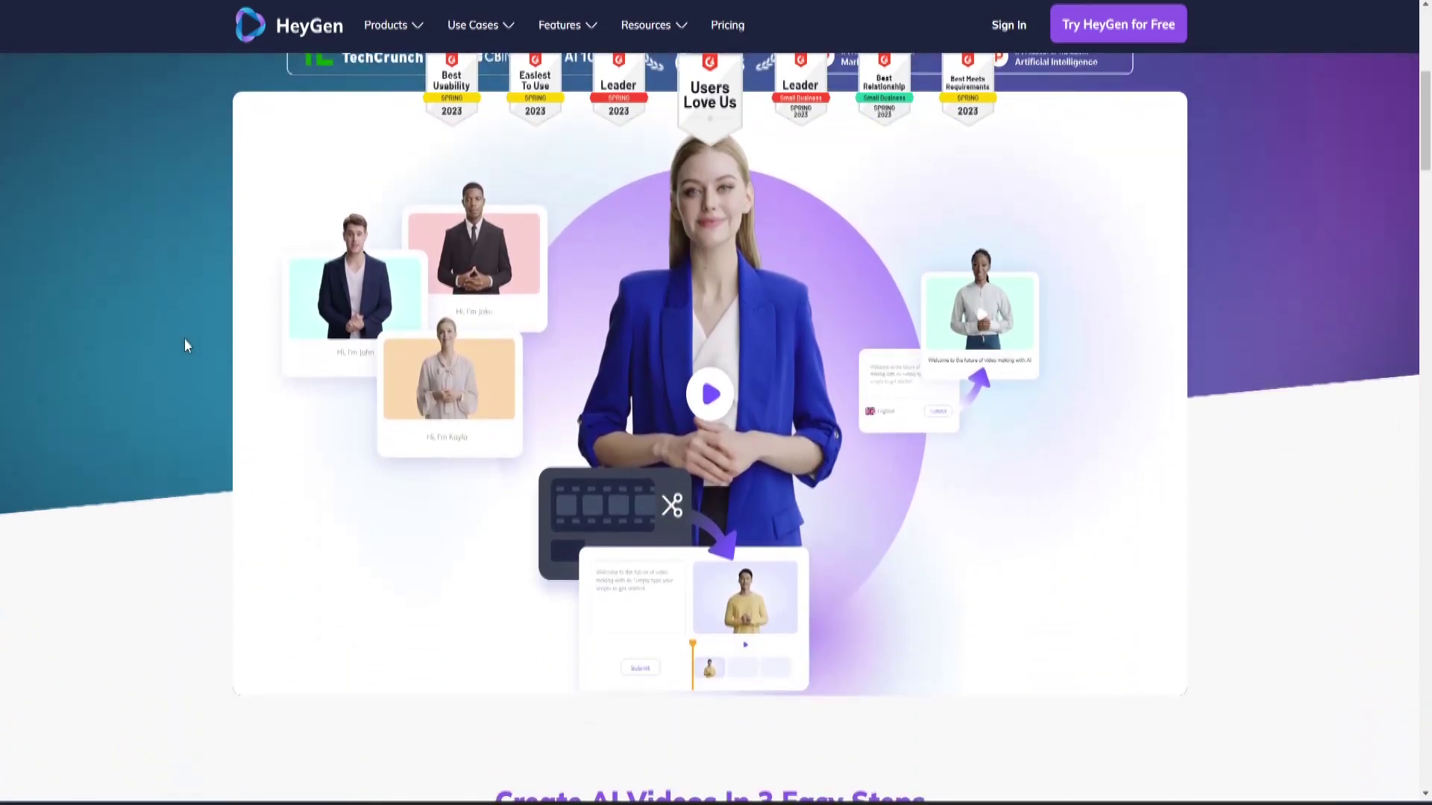
{"action": "left_click", "coordinate": [729, 415]}
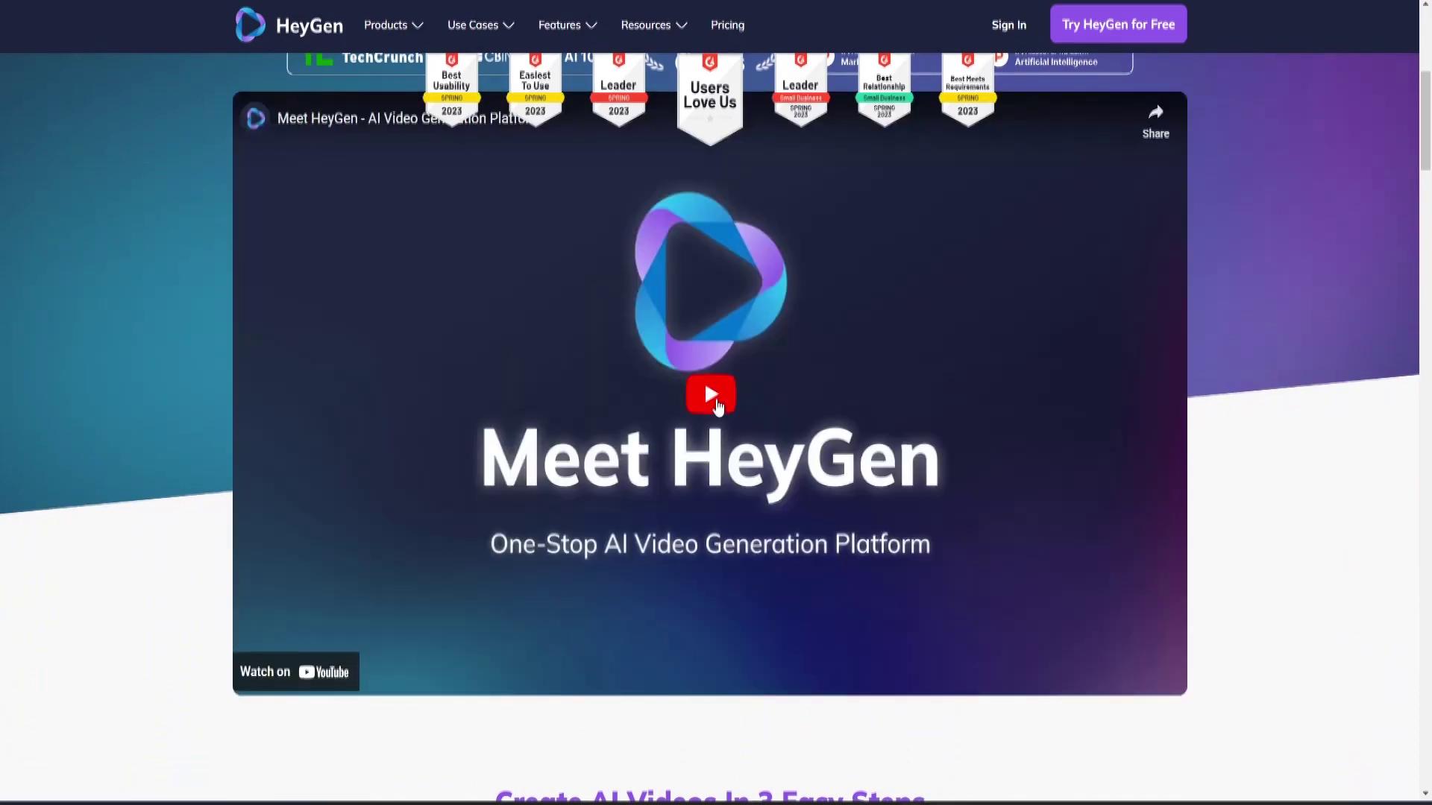
{"action": "left_click", "coordinate": [716, 400]}
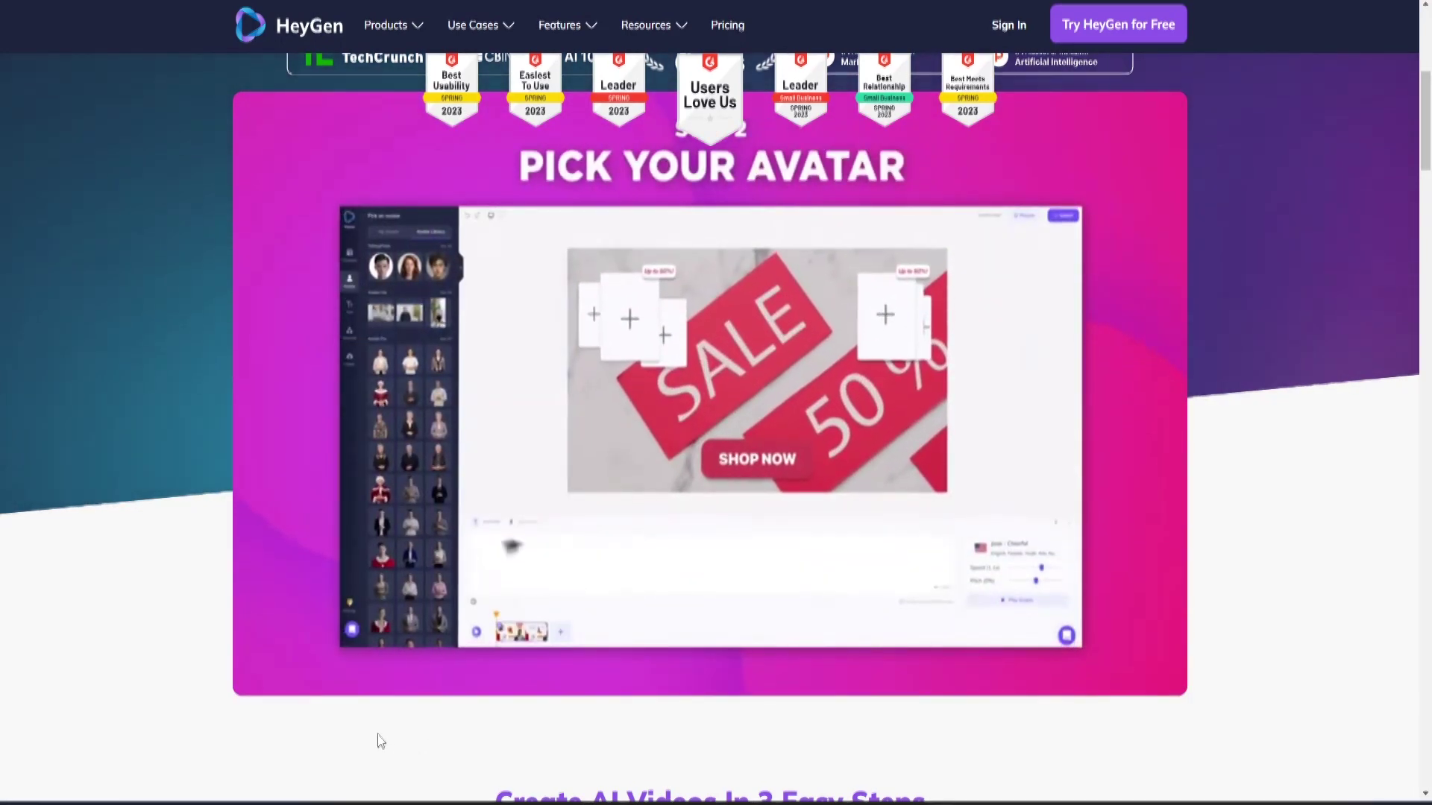
Step: Scroll further down the homepage and go to the free sign-in page via 'Try HeyGen For Free'
{"action": "scroll", "coordinate": [380, 741], "scroll_direction": "down", "scroll_amount": 1}
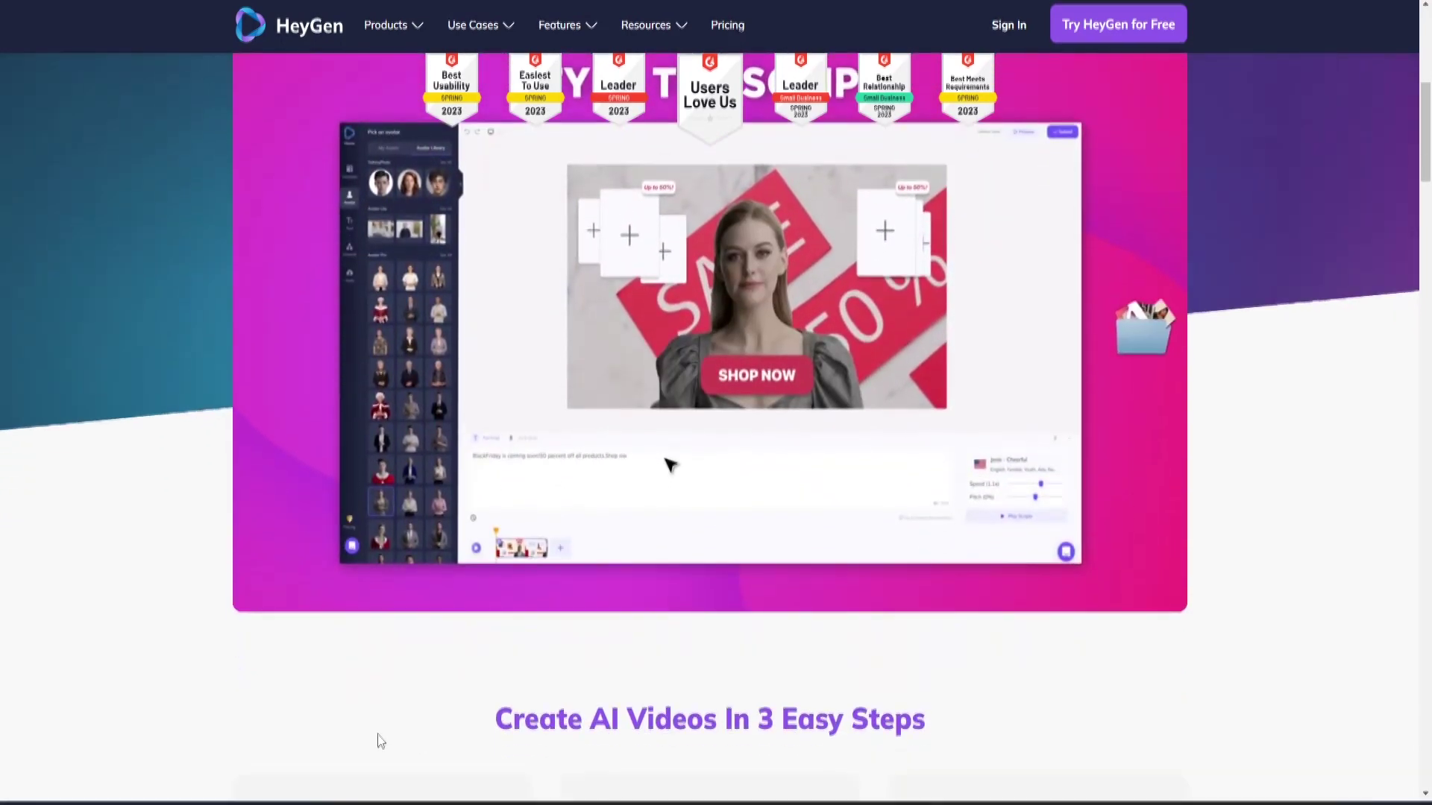
{"action": "scroll", "coordinate": [381, 740], "scroll_direction": "down", "scroll_amount": 2}
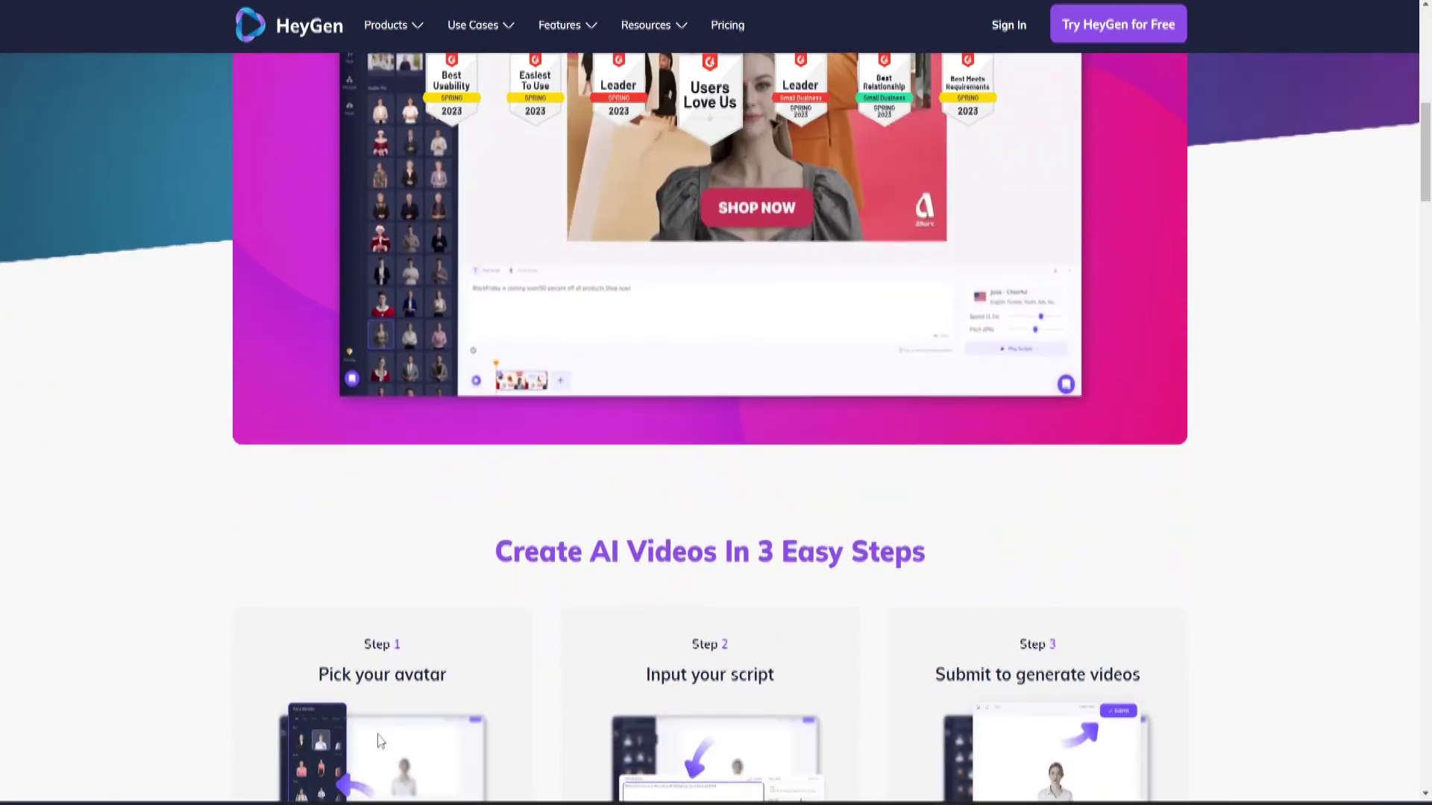
{"action": "scroll", "coordinate": [380, 742], "scroll_direction": "down", "scroll_amount": 1}
{"action": "scroll", "coordinate": [283, 737], "scroll_direction": "down", "scroll_amount": 1}
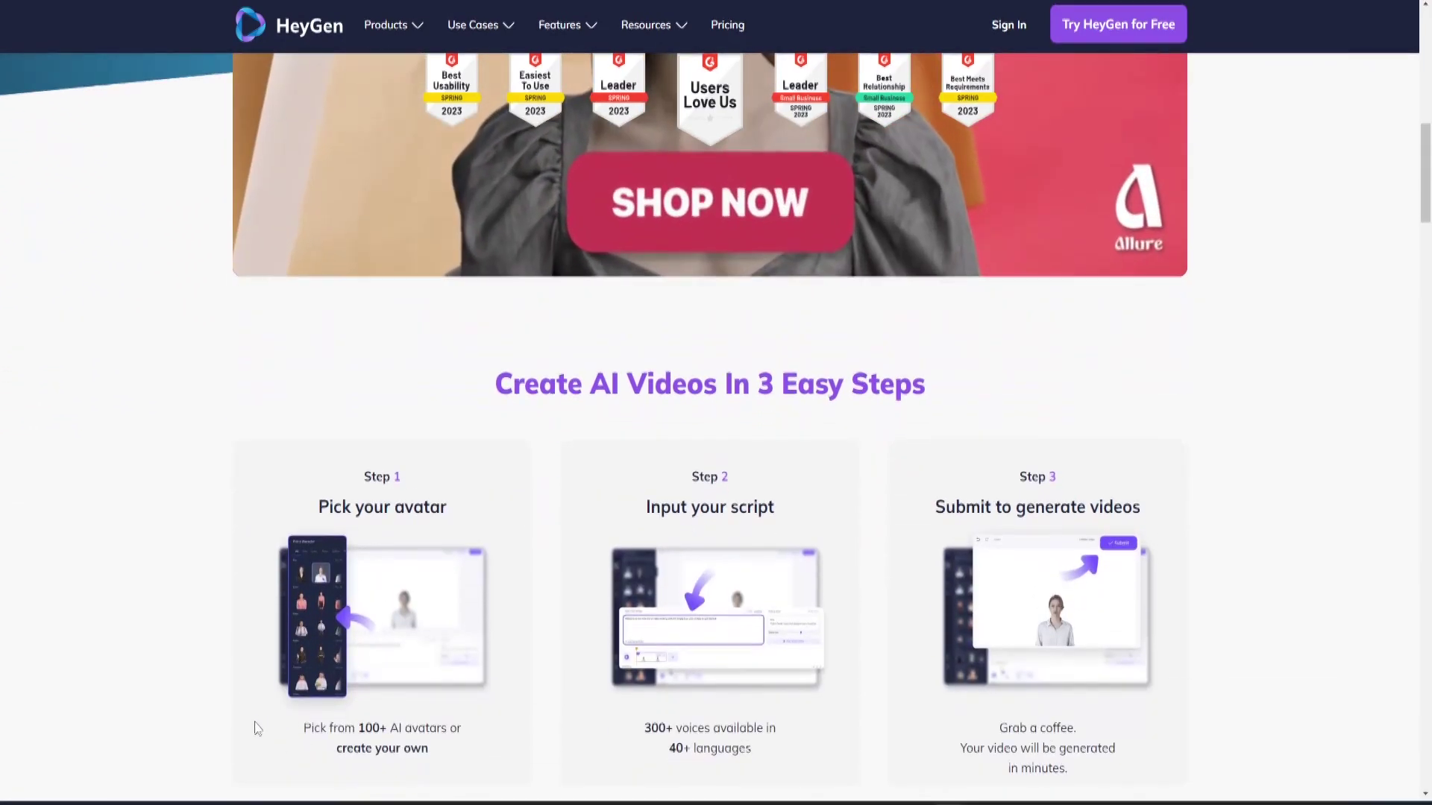
{"action": "scroll", "coordinate": [205, 723], "scroll_direction": "down", "scroll_amount": 1}
{"action": "scroll", "coordinate": [209, 720], "scroll_direction": "down", "scroll_amount": 1}
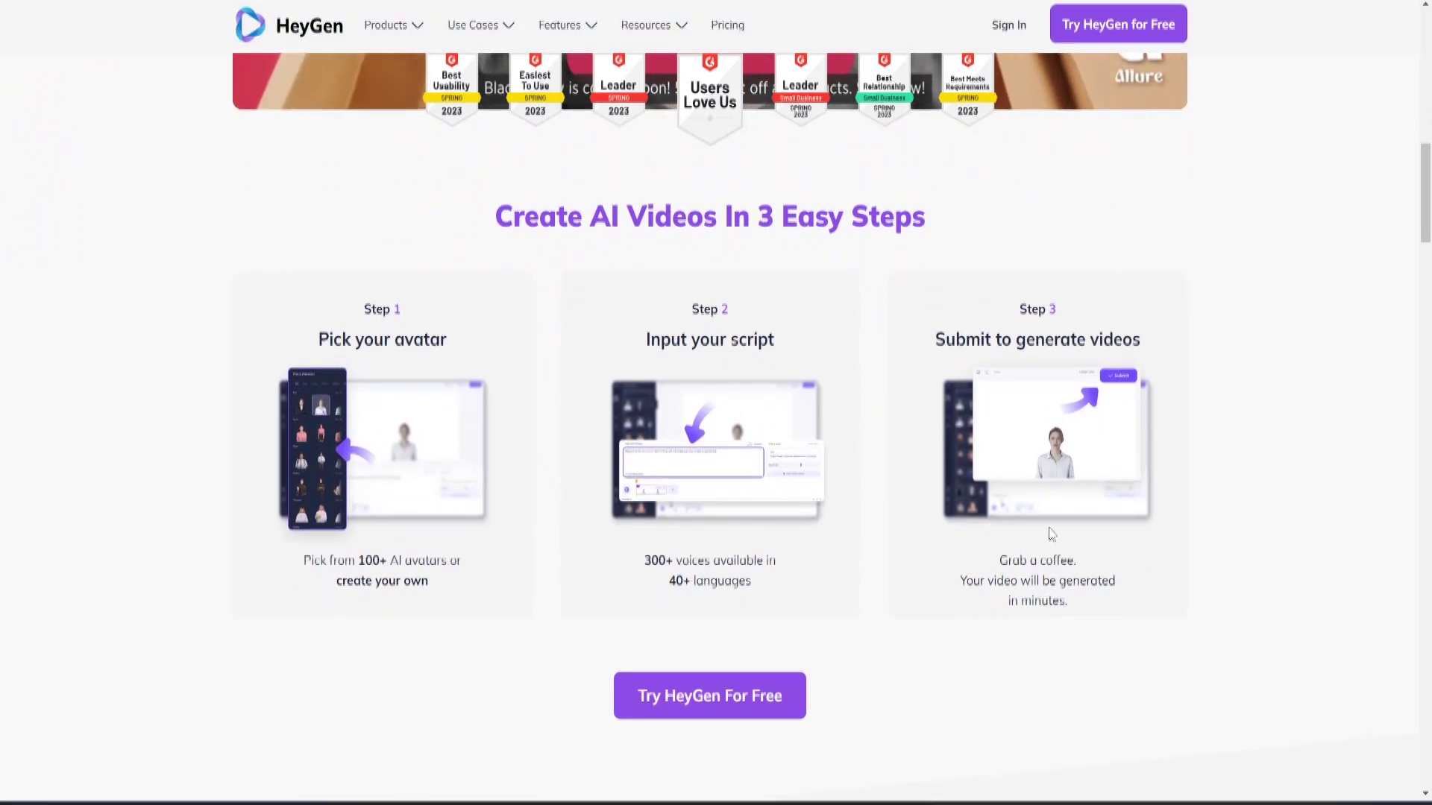
{"action": "scroll", "coordinate": [1160, 634], "scroll_direction": "down", "scroll_amount": 1}
{"action": "scroll", "coordinate": [1160, 652], "scroll_direction": "down", "scroll_amount": 1}
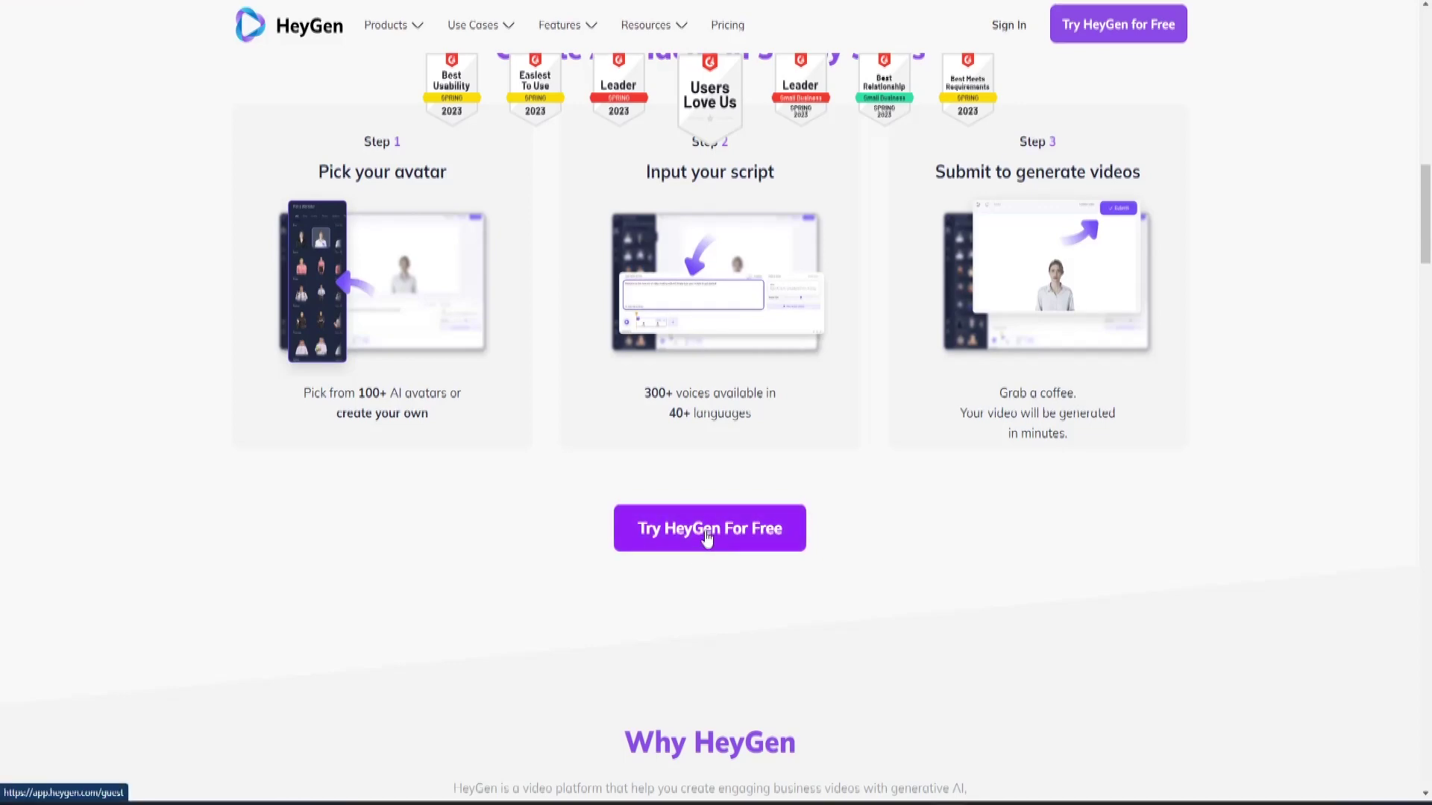
{"action": "left_click", "coordinate": [738, 534]}
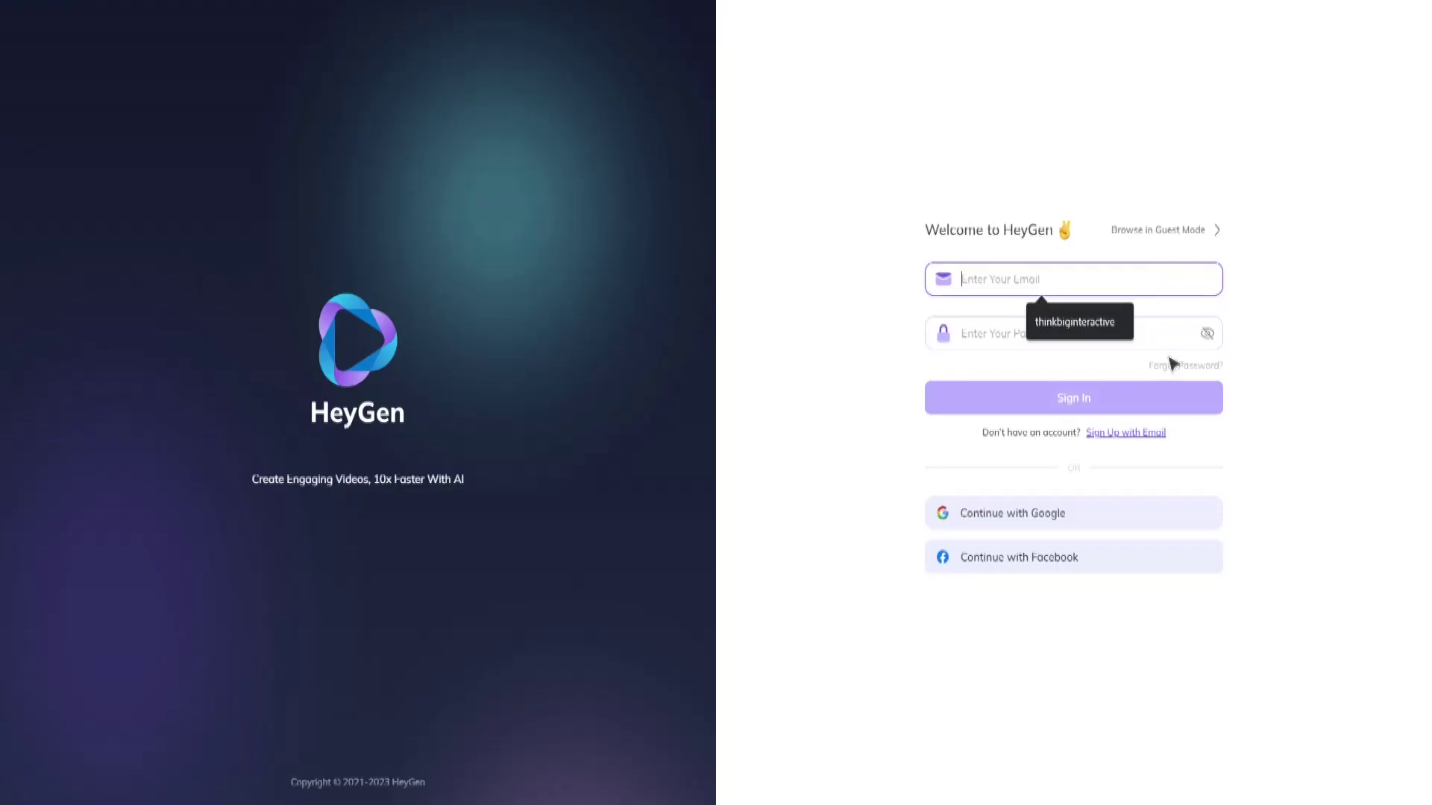
Step: Dismiss the email autofill suggestion and sign in to HeyGen with a Google account
{"action": "left_click", "coordinate": [1259, 487]}
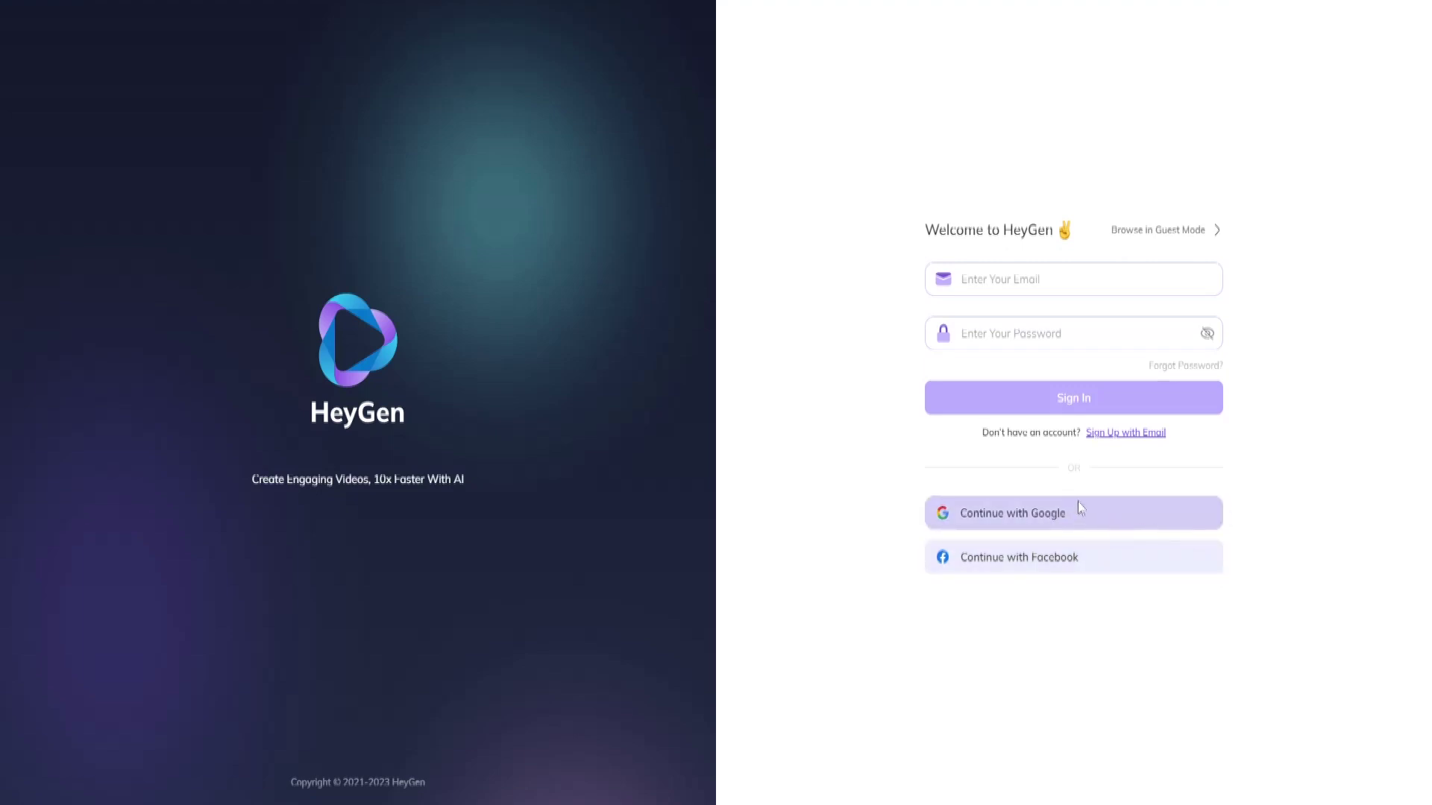
{"action": "left_click", "coordinate": [1035, 515]}
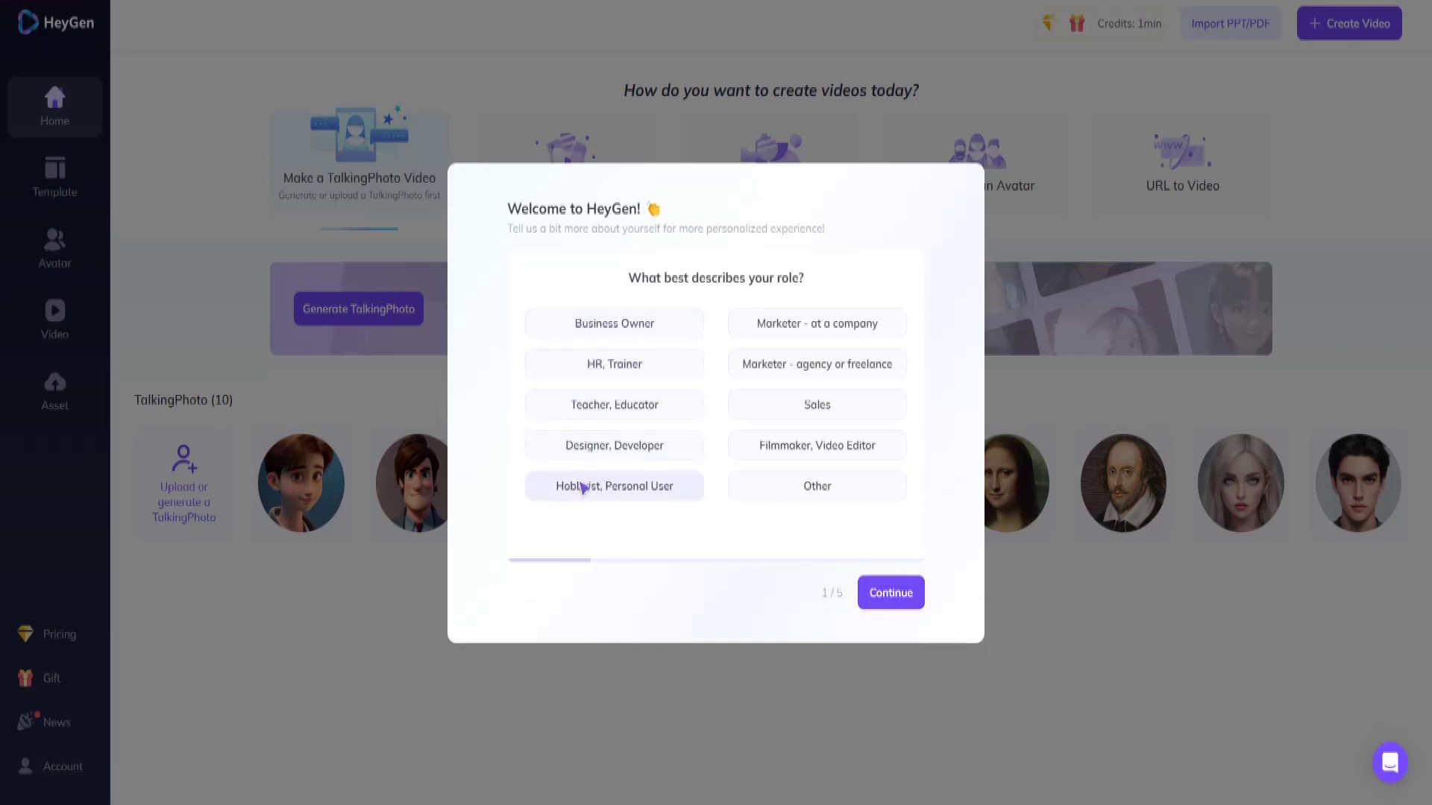
Step: Answer the welcome survey with Other, 201 - 1000 and Friend, Word of Mouth, then submit it
{"action": "left_click", "coordinate": [905, 597]}
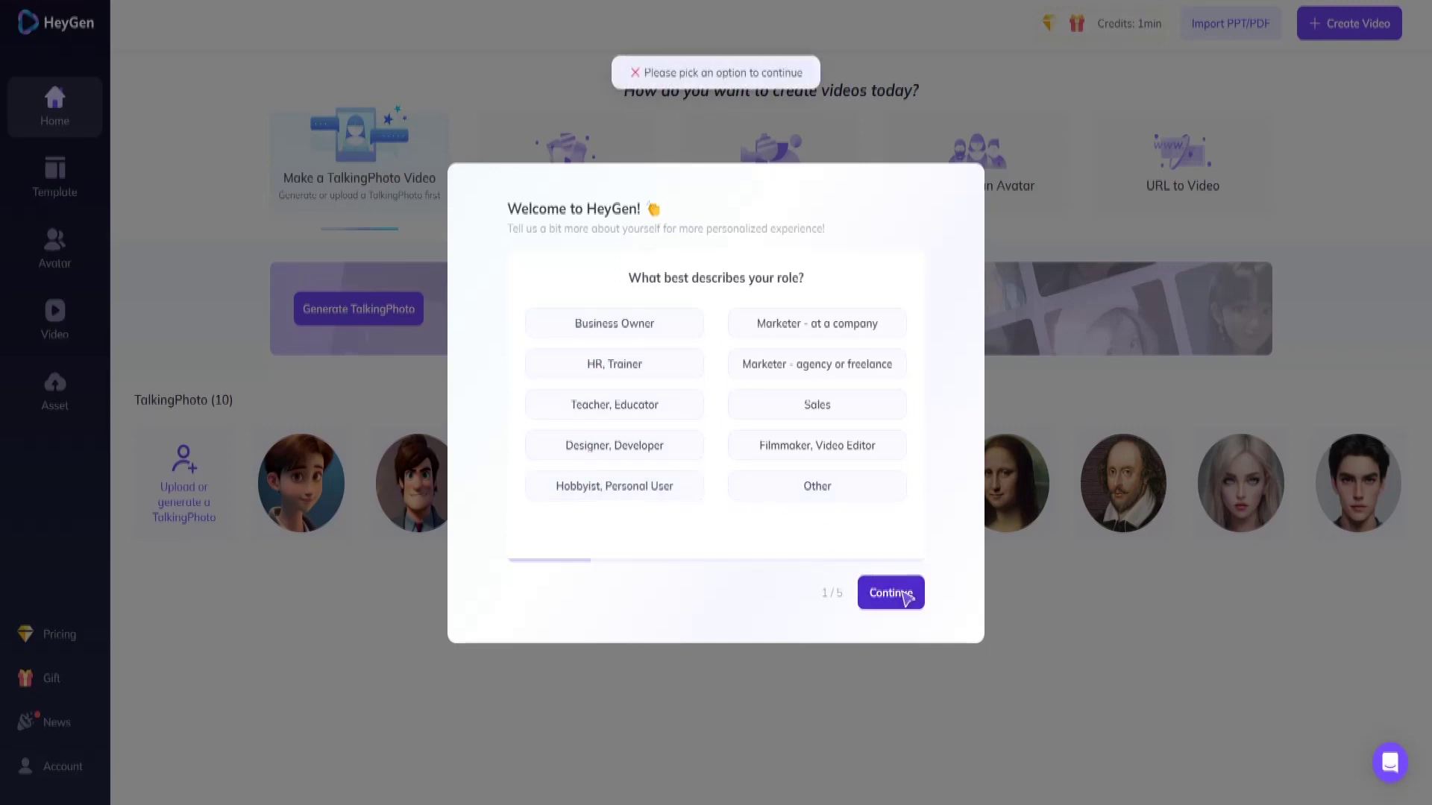
{"action": "left_click", "coordinate": [831, 485]}
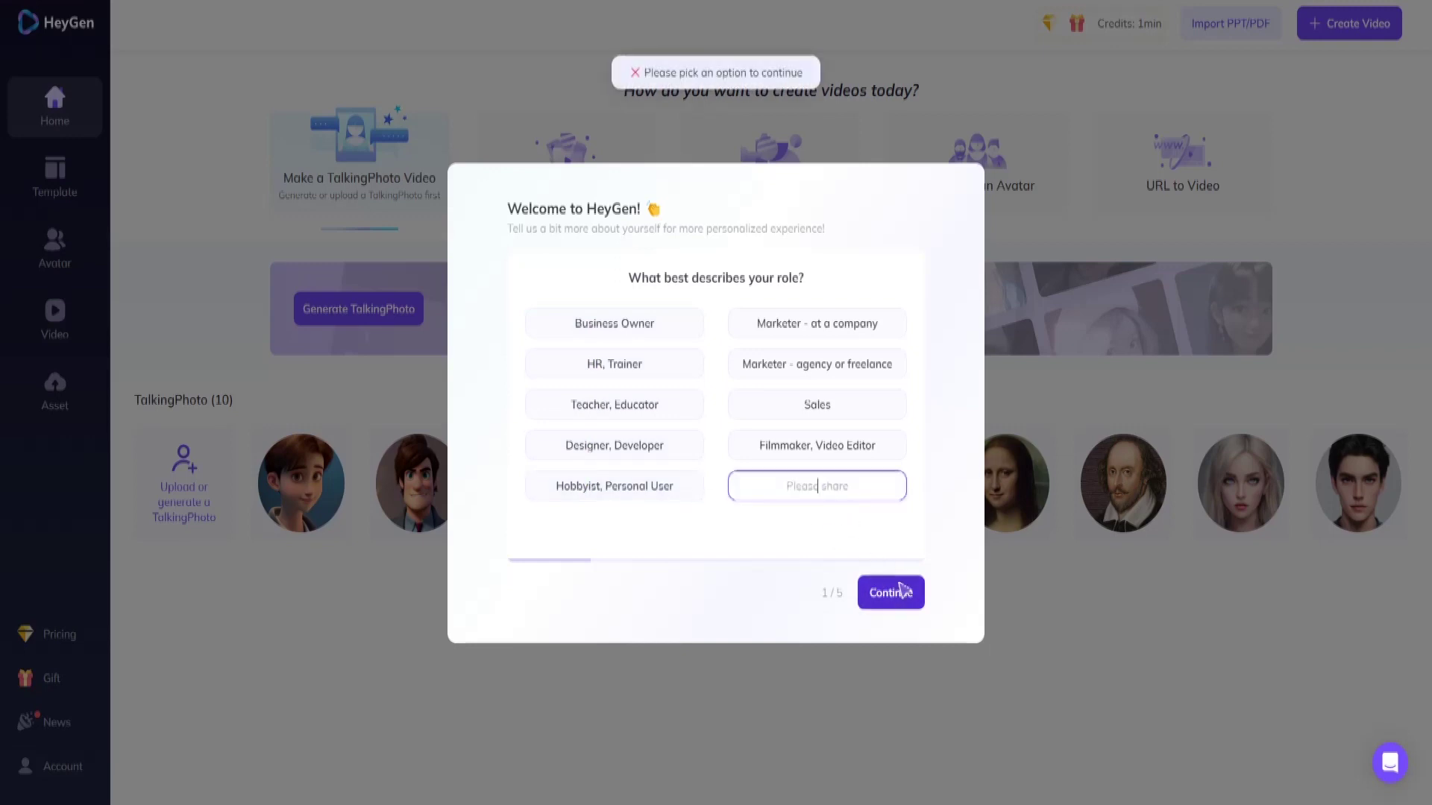
{"action": "left_click", "coordinate": [889, 591]}
{"action": "left_click", "coordinate": [897, 593]}
{"action": "left_click", "coordinate": [814, 407]}
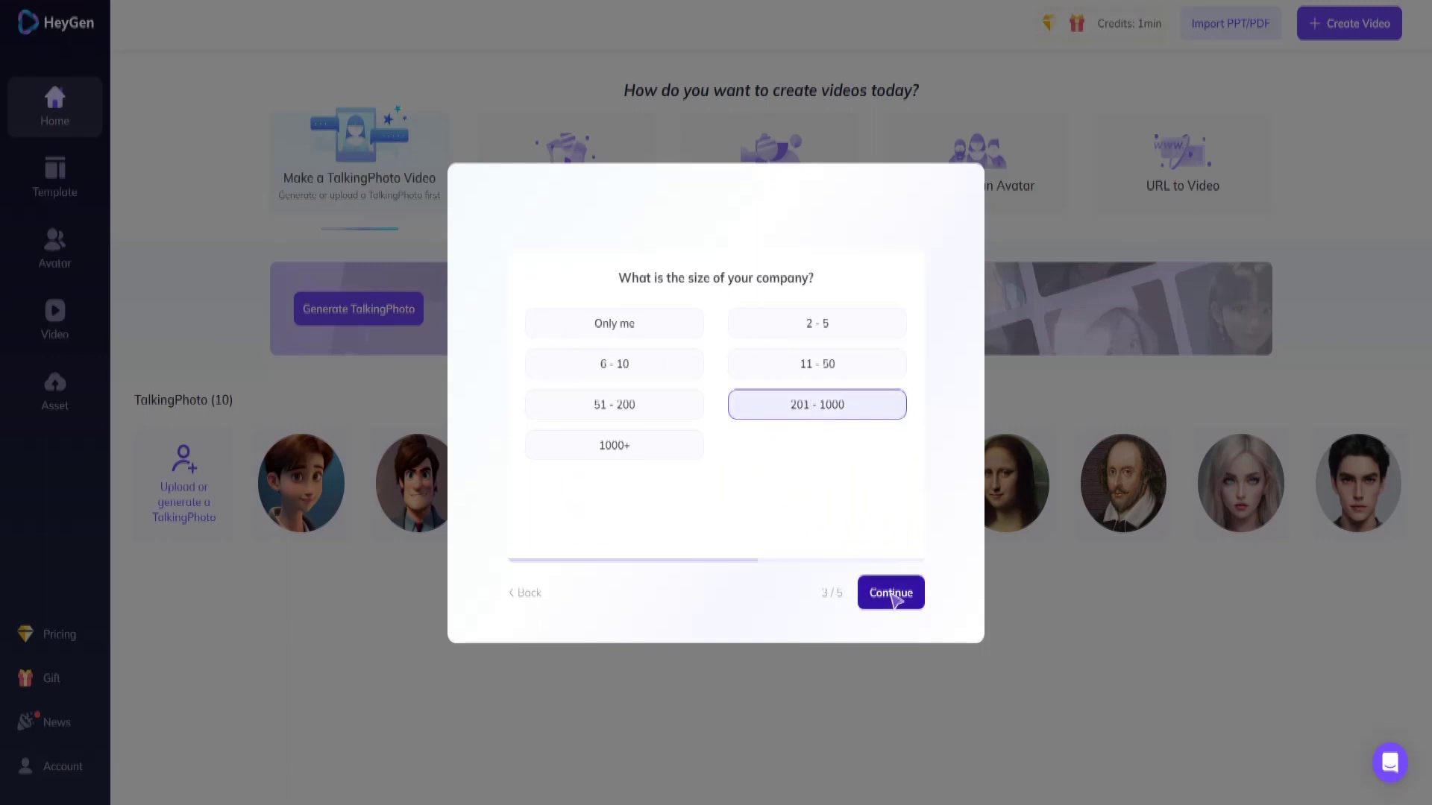
{"action": "left_click", "coordinate": [890, 592]}
{"action": "left_click", "coordinate": [891, 593]}
{"action": "left_click", "coordinate": [858, 446]}
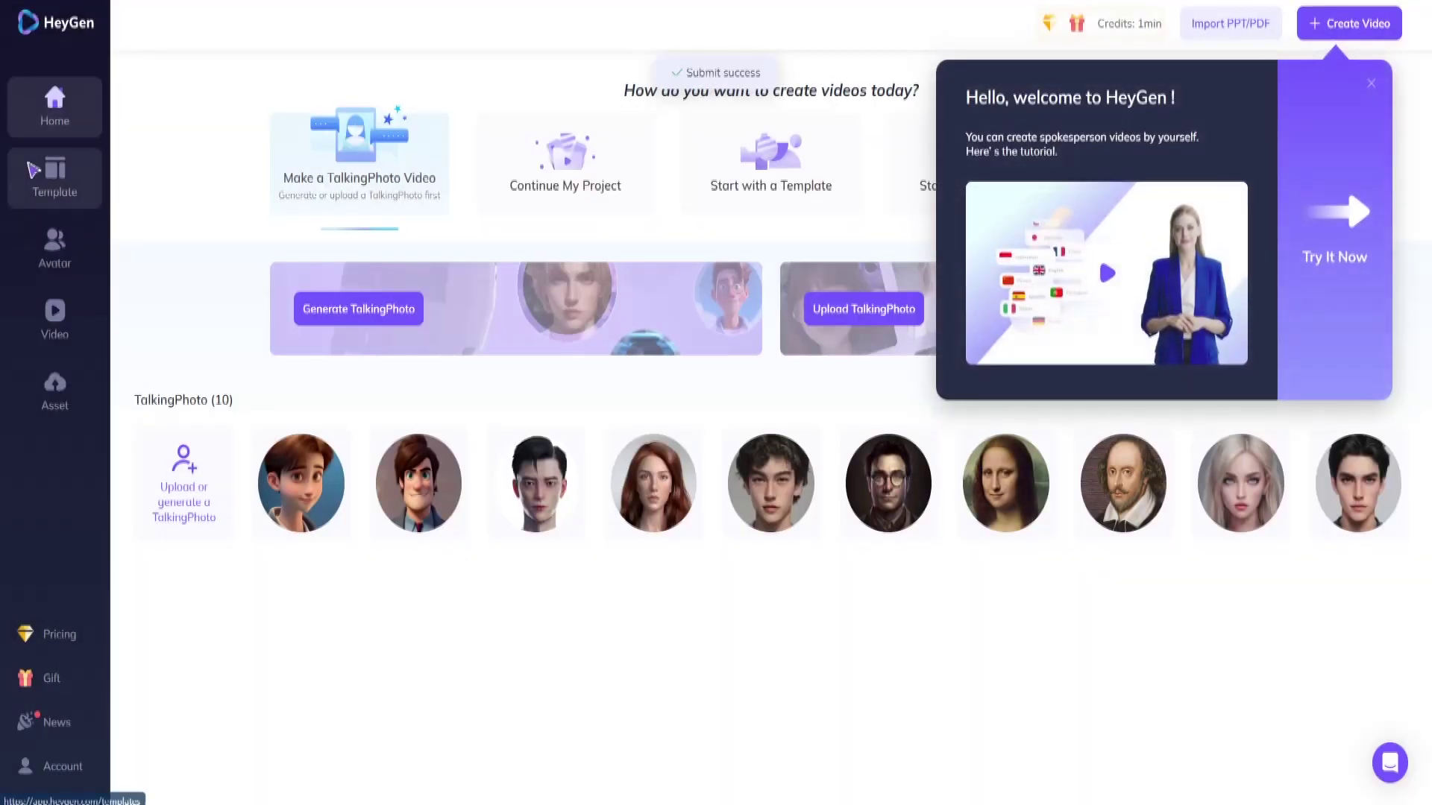
{"action": "left_click", "coordinate": [39, 173]}
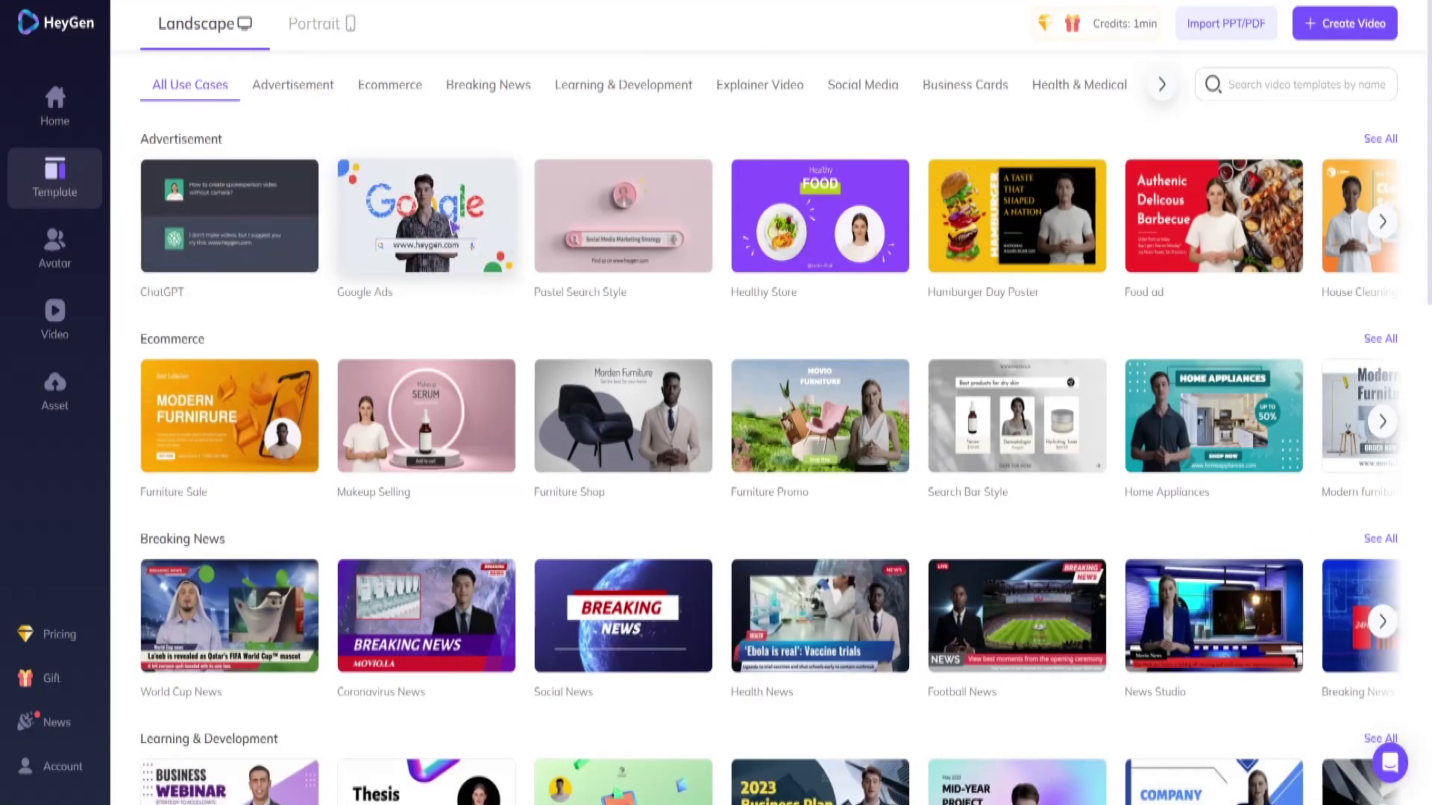
Step: Browse the landscape templates, then switch the gallery to portrait-format templates
{"action": "scroll", "coordinate": [727, 382], "scroll_direction": "down", "scroll_amount": 3}
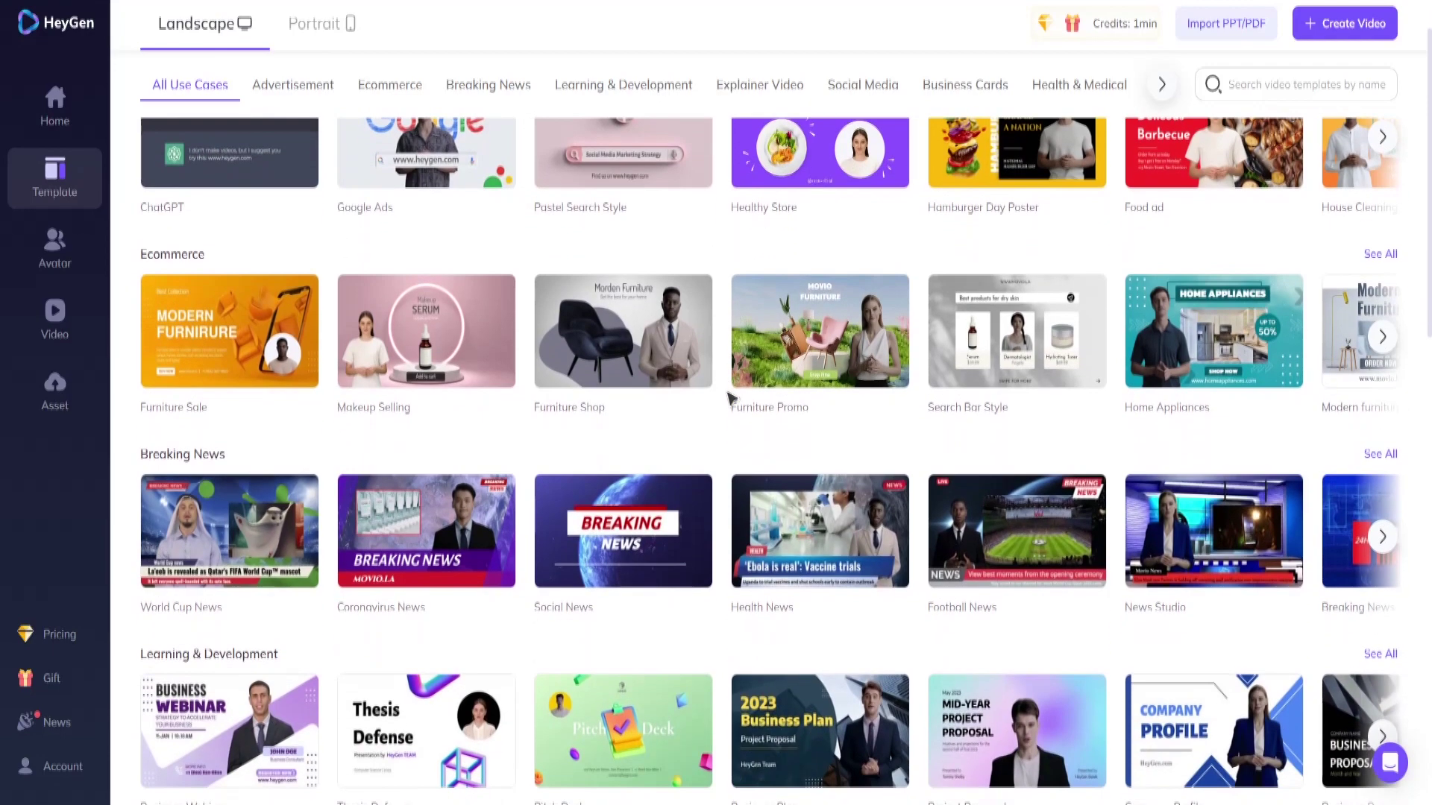
{"action": "scroll", "coordinate": [731, 389], "scroll_direction": "down", "scroll_amount": 2}
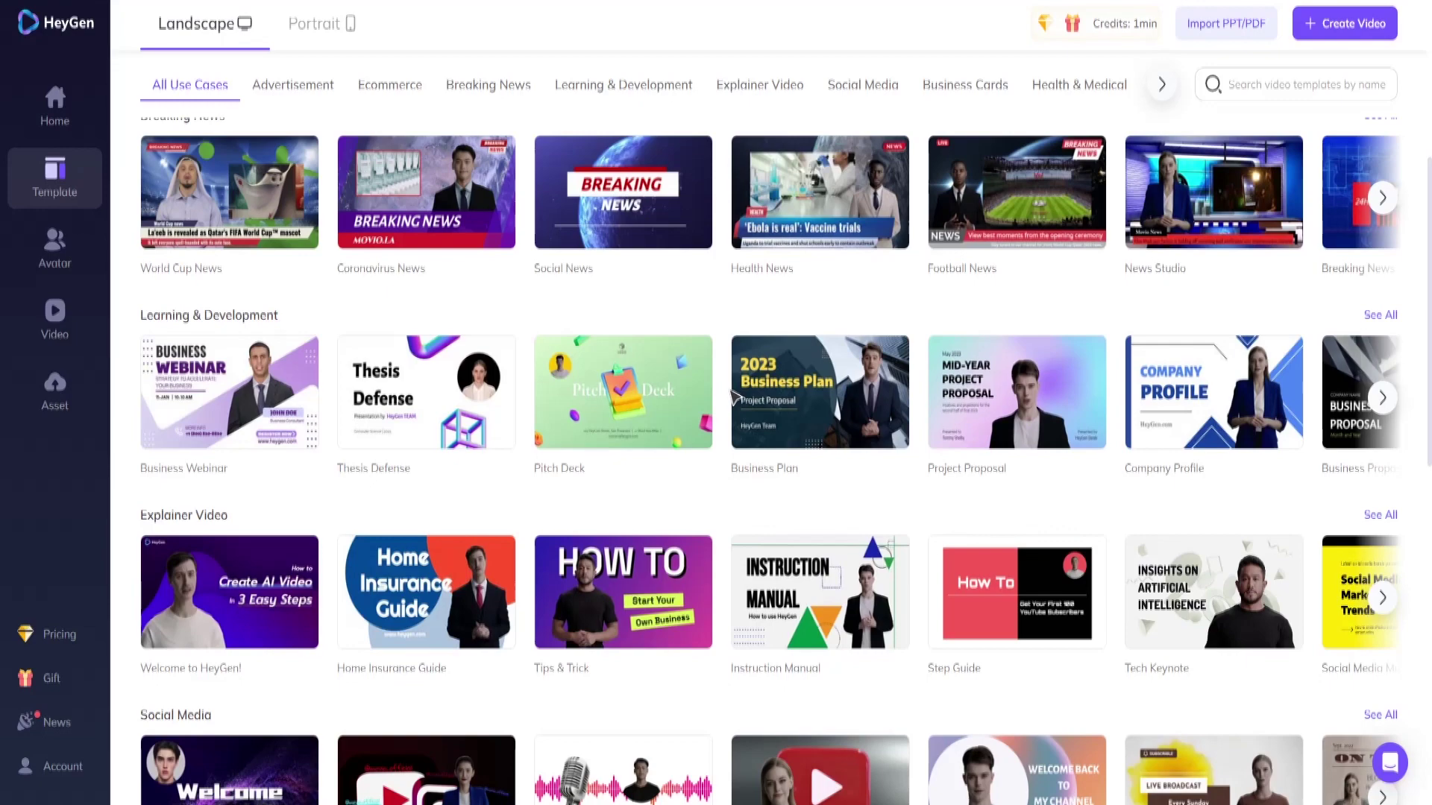
{"action": "scroll", "coordinate": [731, 397], "scroll_direction": "down", "scroll_amount": 1}
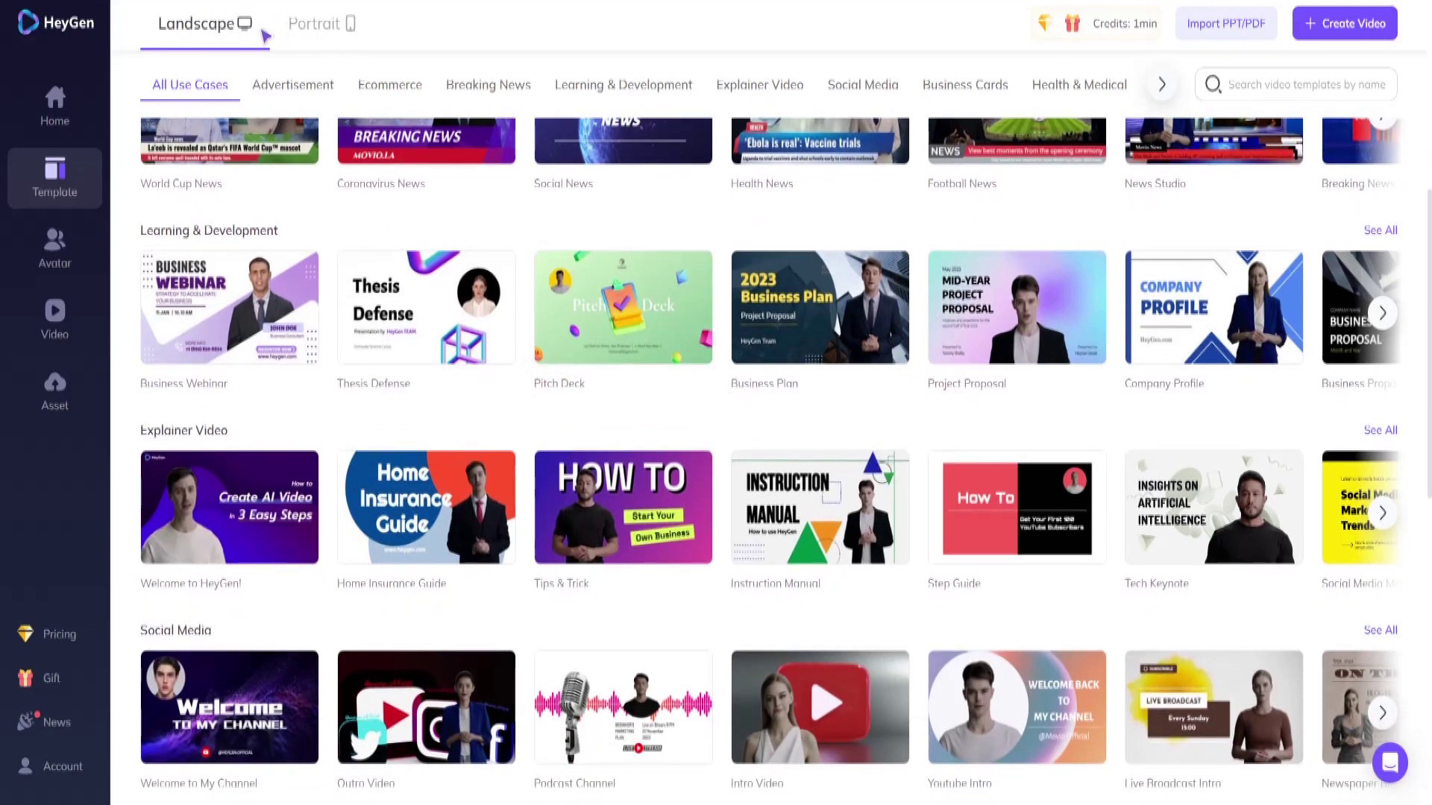
{"action": "scroll", "coordinate": [804, 357], "scroll_direction": "down", "scroll_amount": 2}
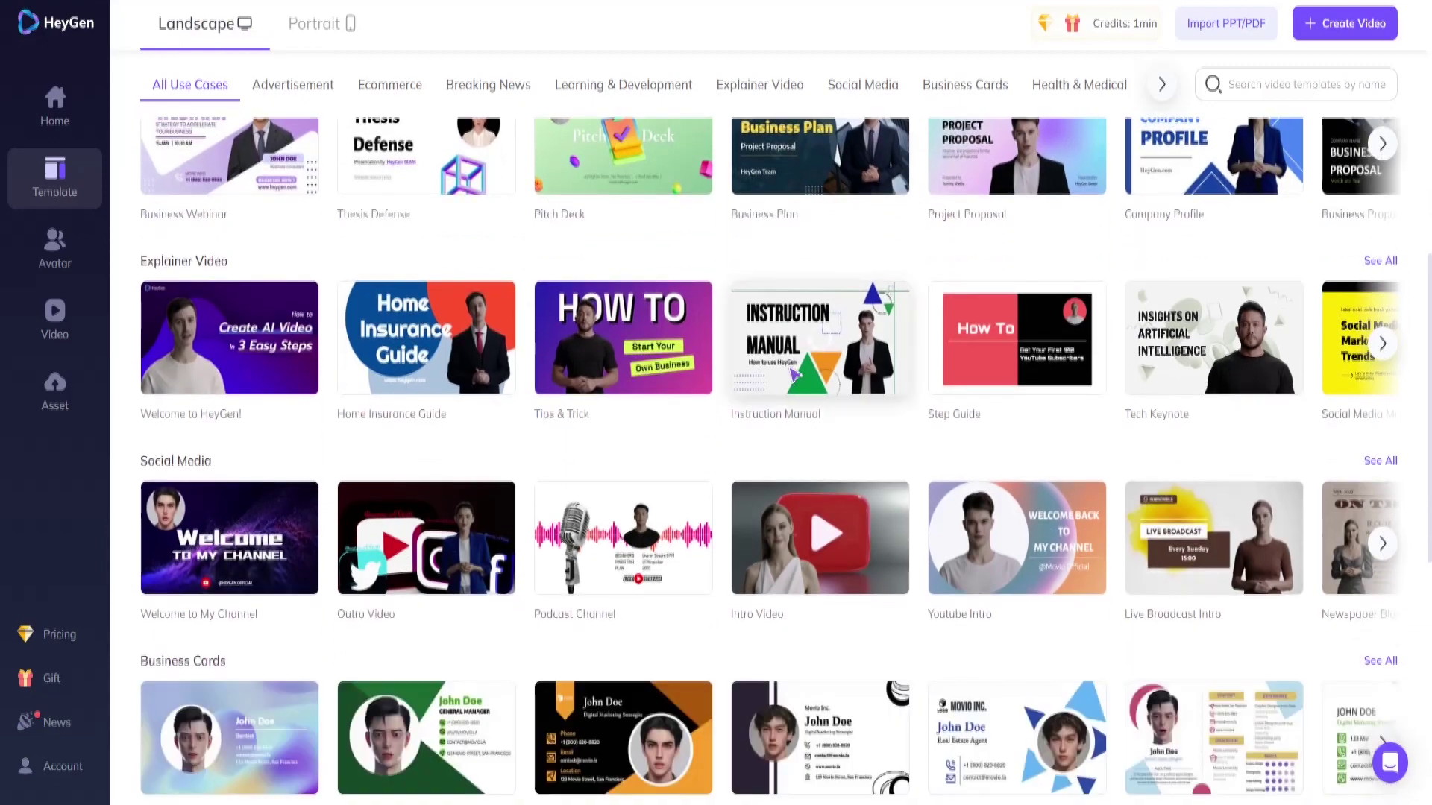
{"action": "left_click", "coordinate": [325, 24]}
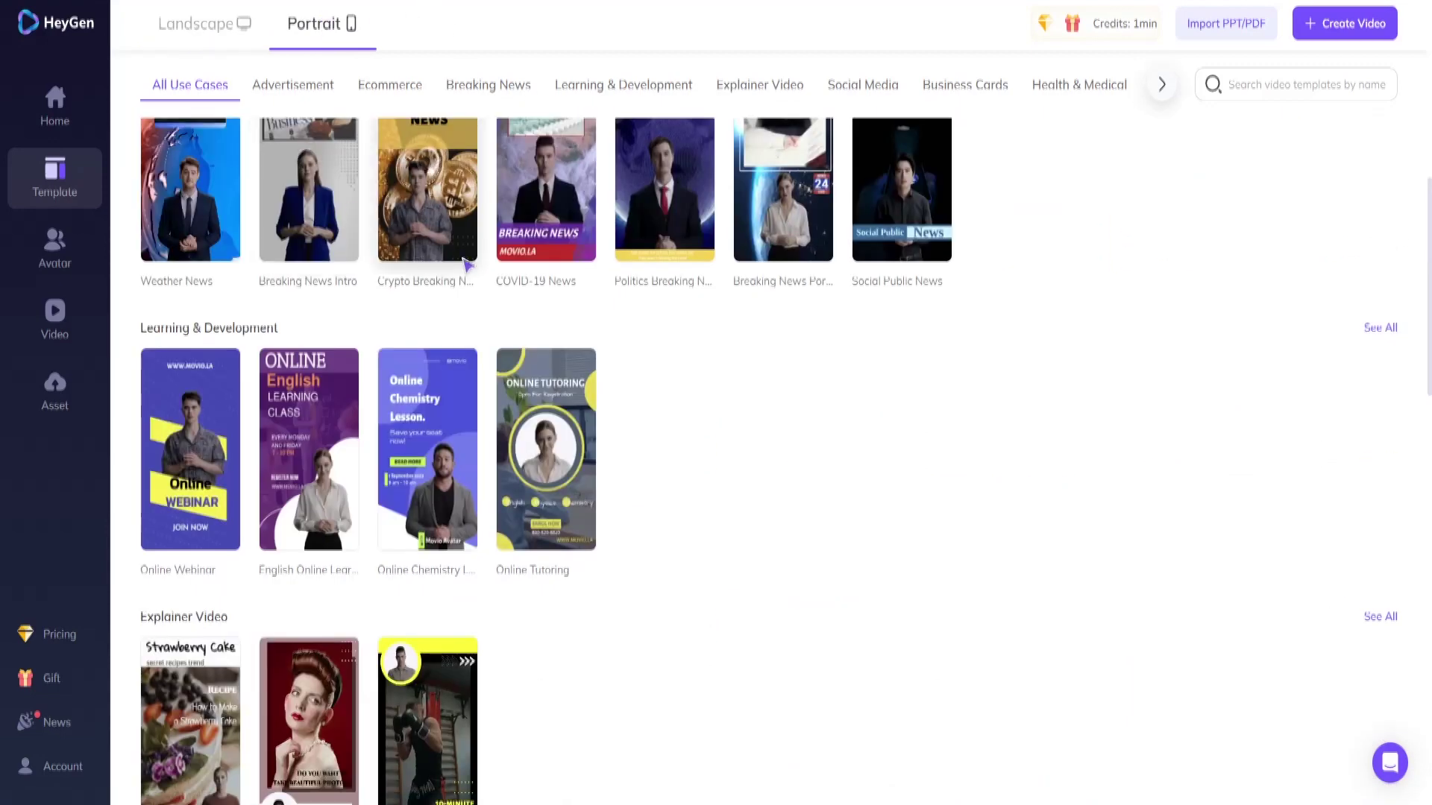
Step: Scroll the portrait templates back up to Breaking News and preview the Breaking News Intro template
{"action": "scroll", "coordinate": [844, 444], "scroll_direction": "down", "scroll_amount": 4}
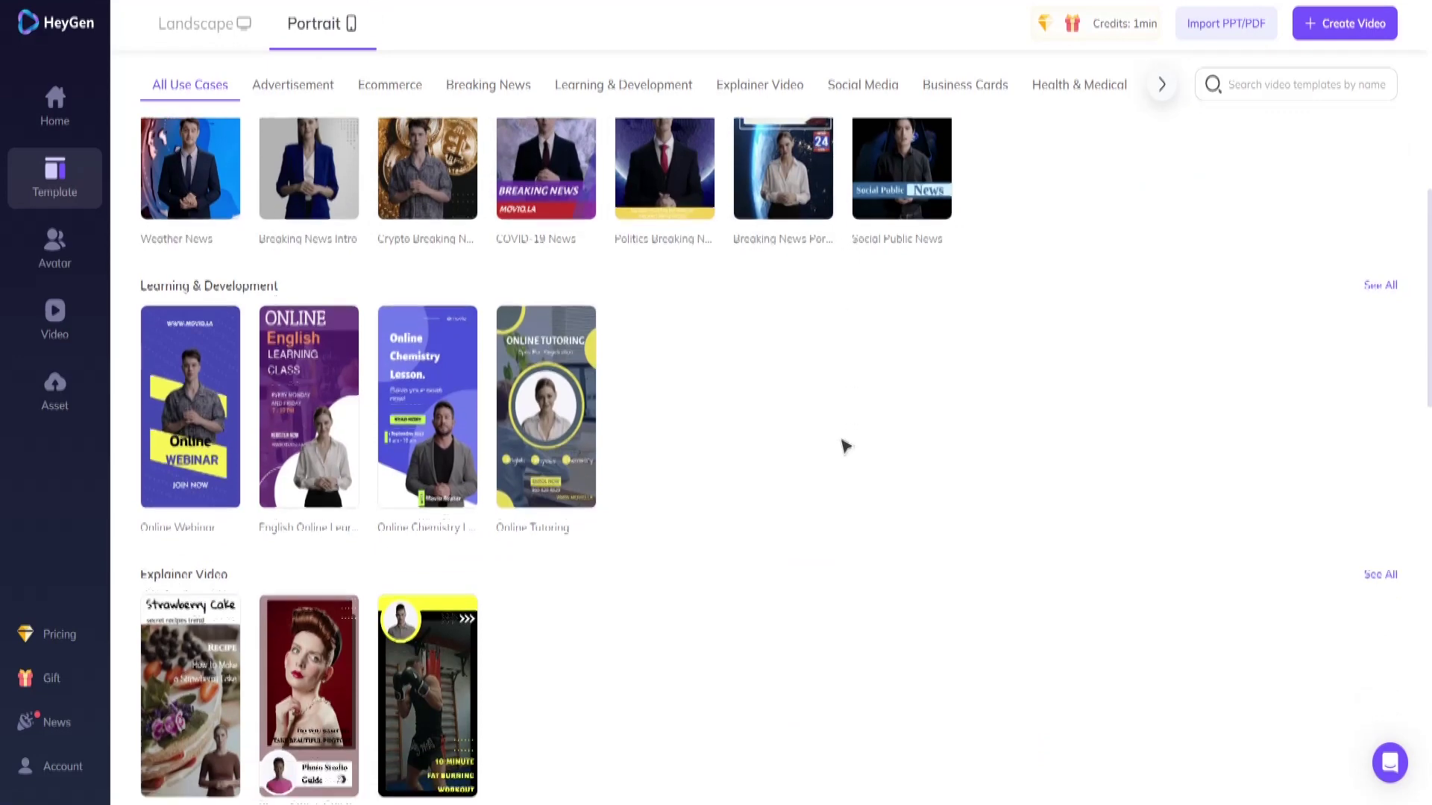
{"action": "scroll", "coordinate": [845, 446], "scroll_direction": "down", "scroll_amount": 5}
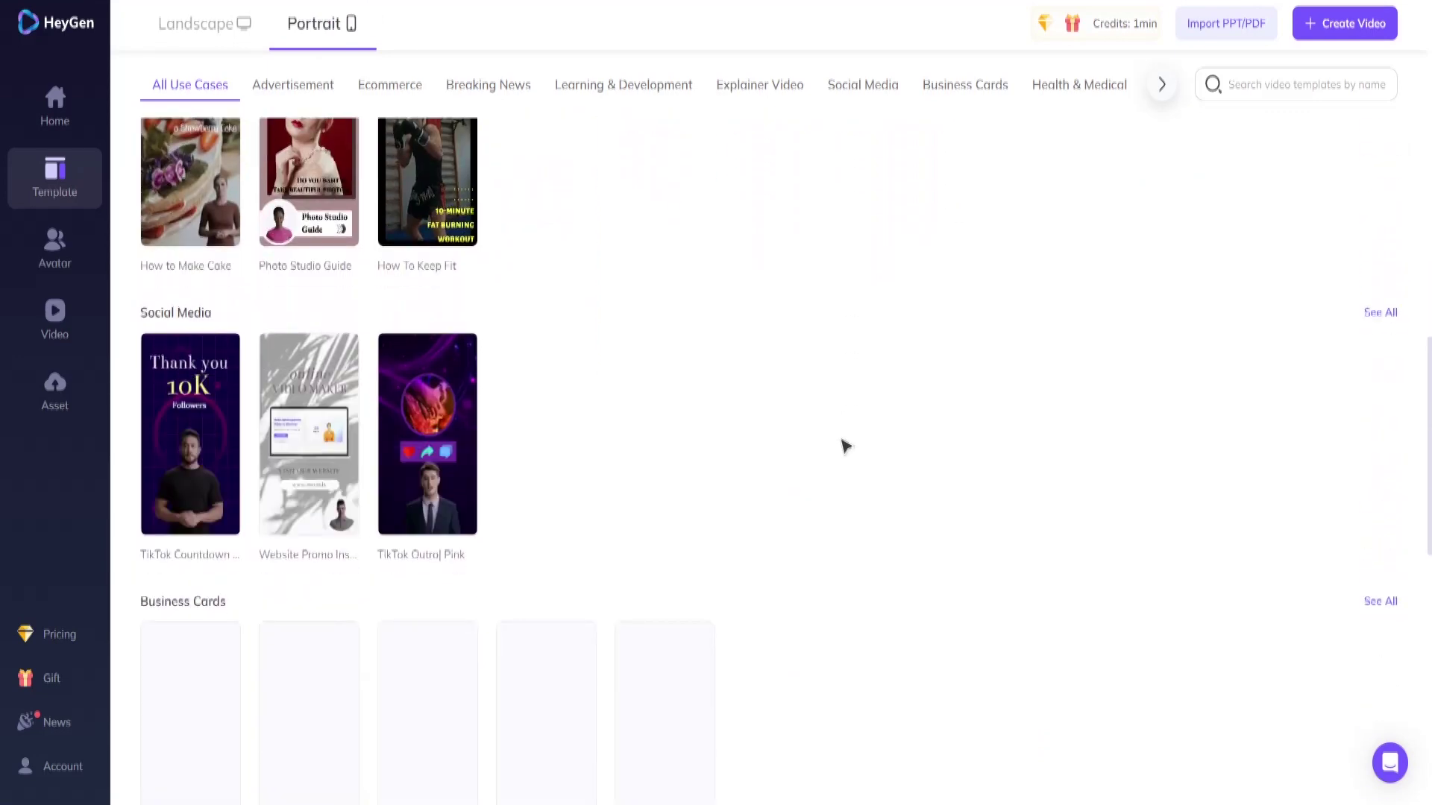
{"action": "scroll", "coordinate": [845, 449], "scroll_direction": "down", "scroll_amount": 4}
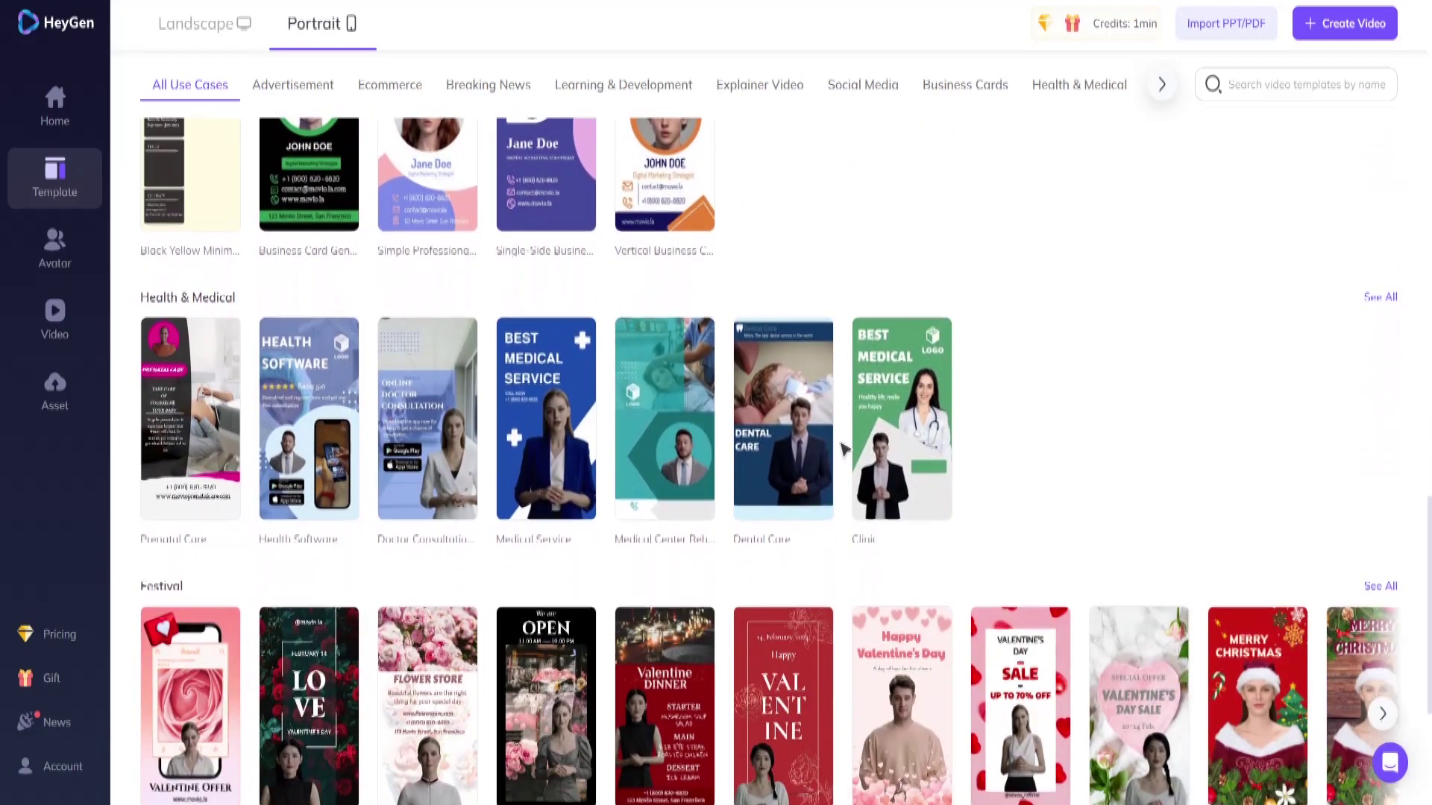
{"action": "scroll", "coordinate": [844, 449], "scroll_direction": "down", "scroll_amount": 1}
{"action": "scroll", "coordinate": [815, 431], "scroll_direction": "down", "scroll_amount": 3}
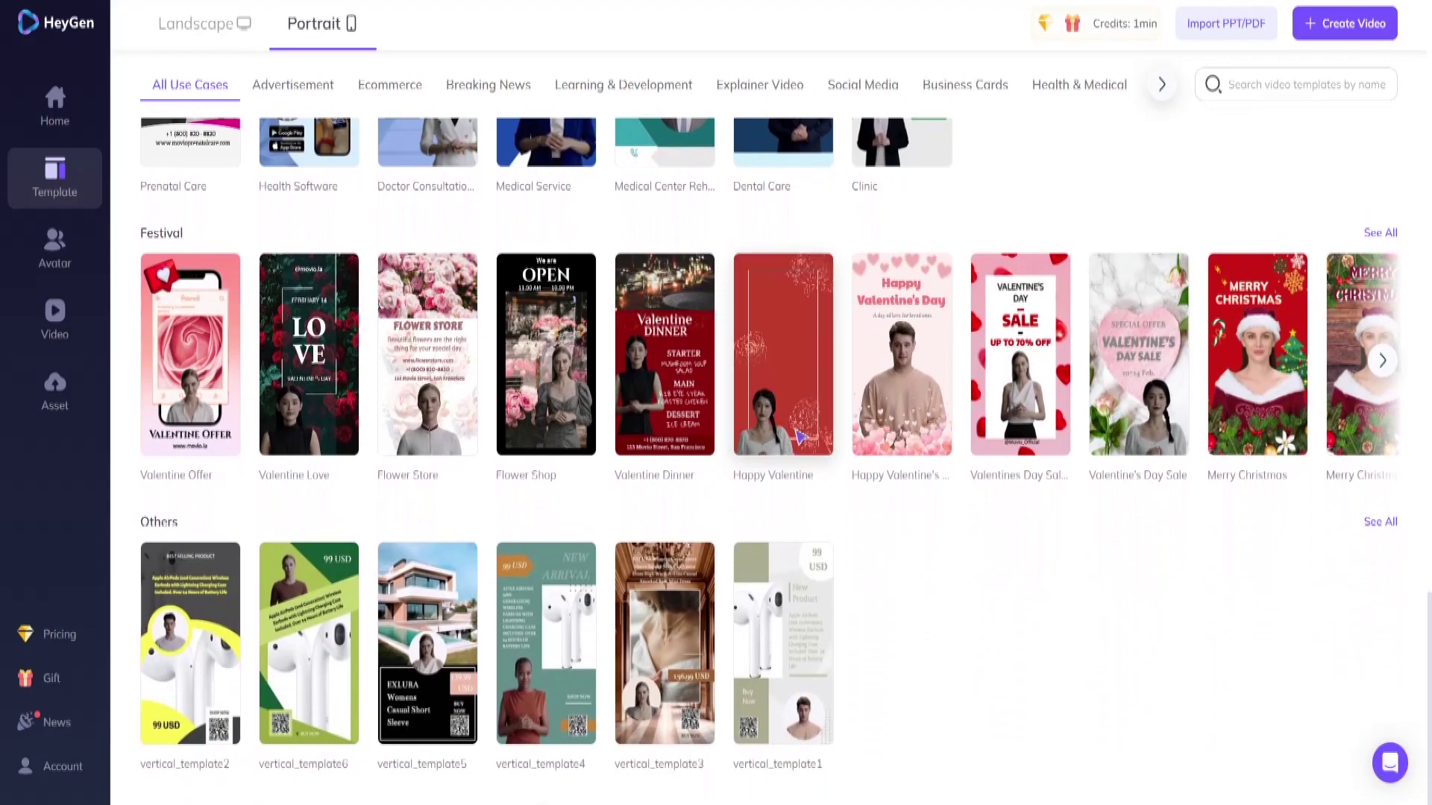
{"action": "scroll", "coordinate": [679, 446], "scroll_direction": "up", "scroll_amount": 7}
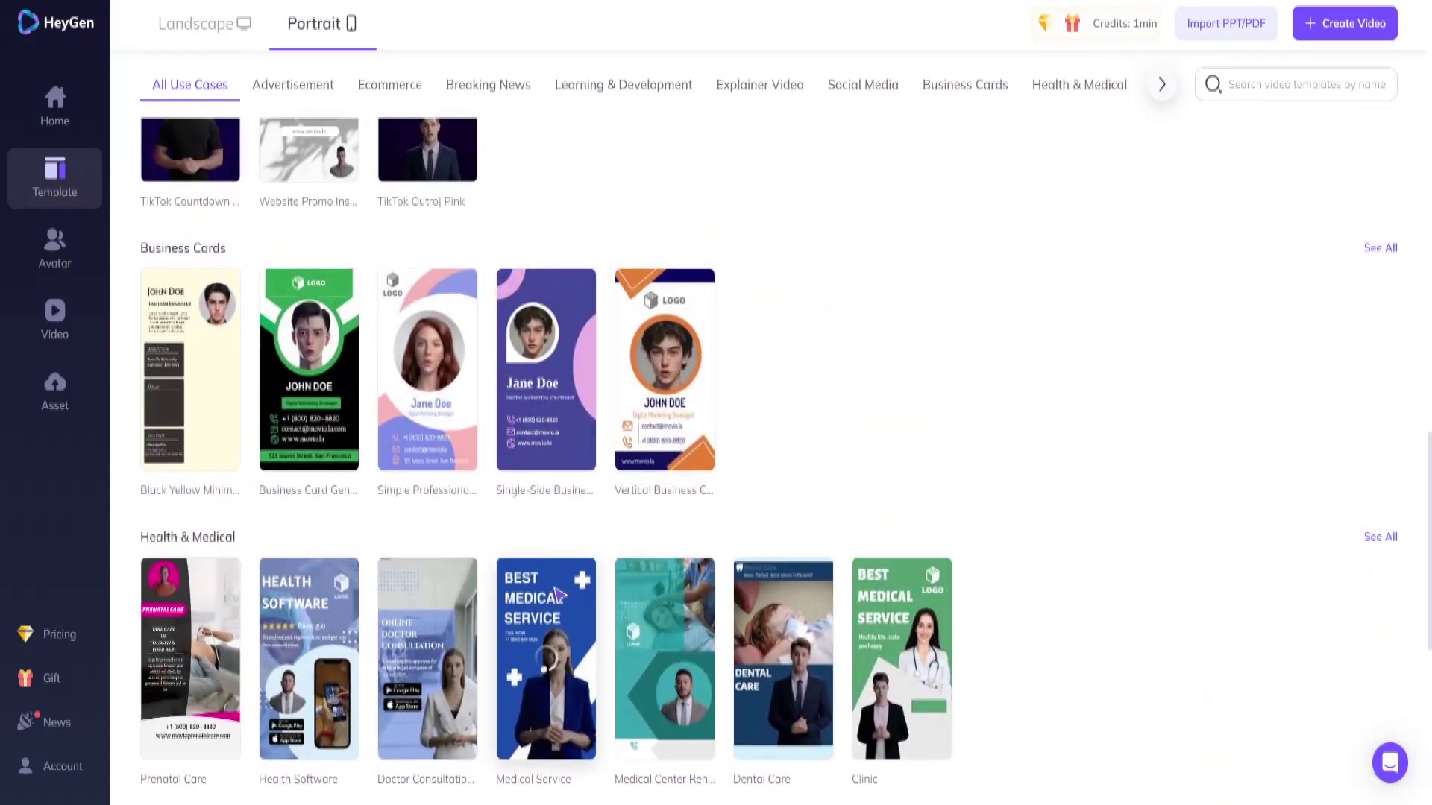
{"action": "scroll", "coordinate": [551, 621], "scroll_direction": "up", "scroll_amount": 5}
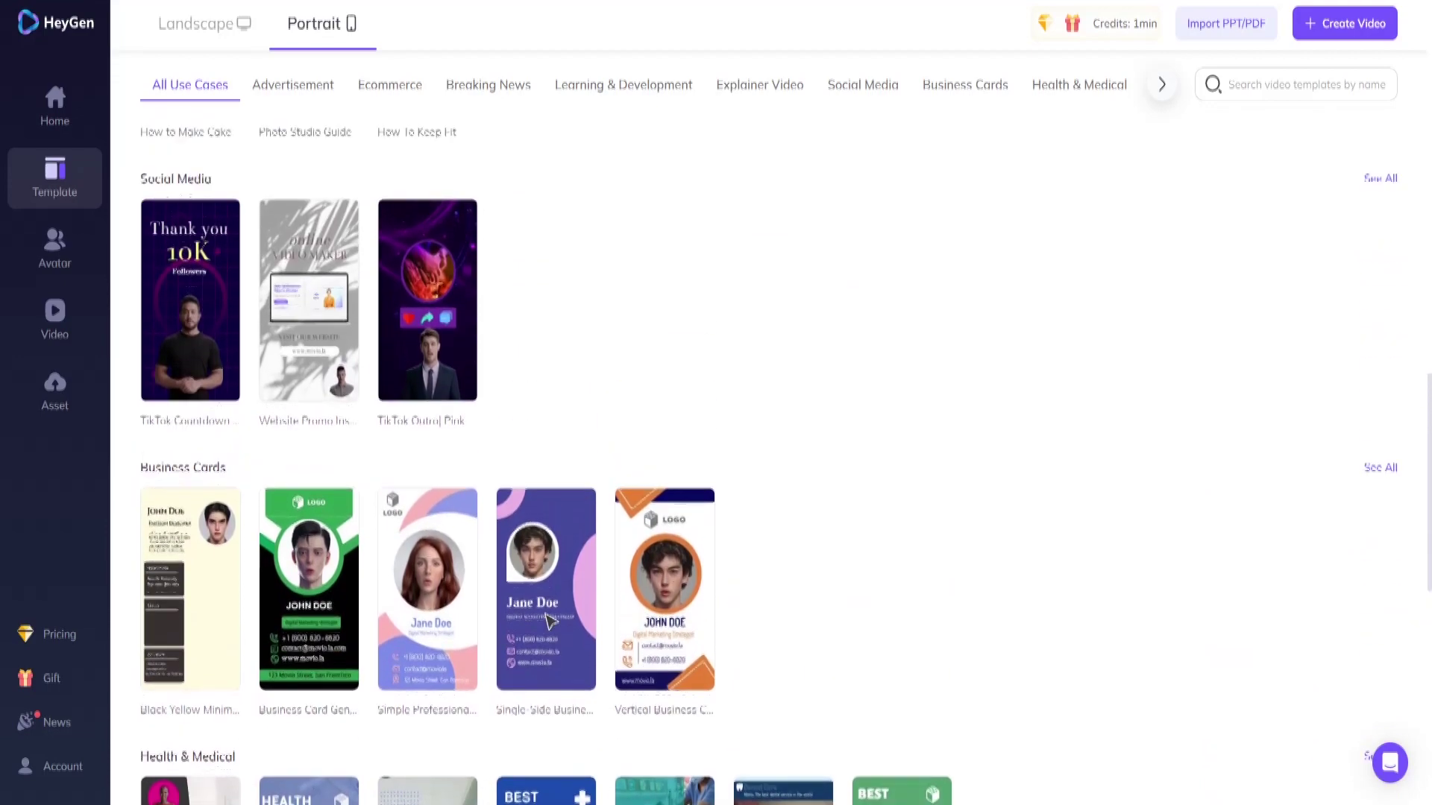
{"action": "scroll", "coordinate": [551, 623], "scroll_direction": "up", "scroll_amount": 6}
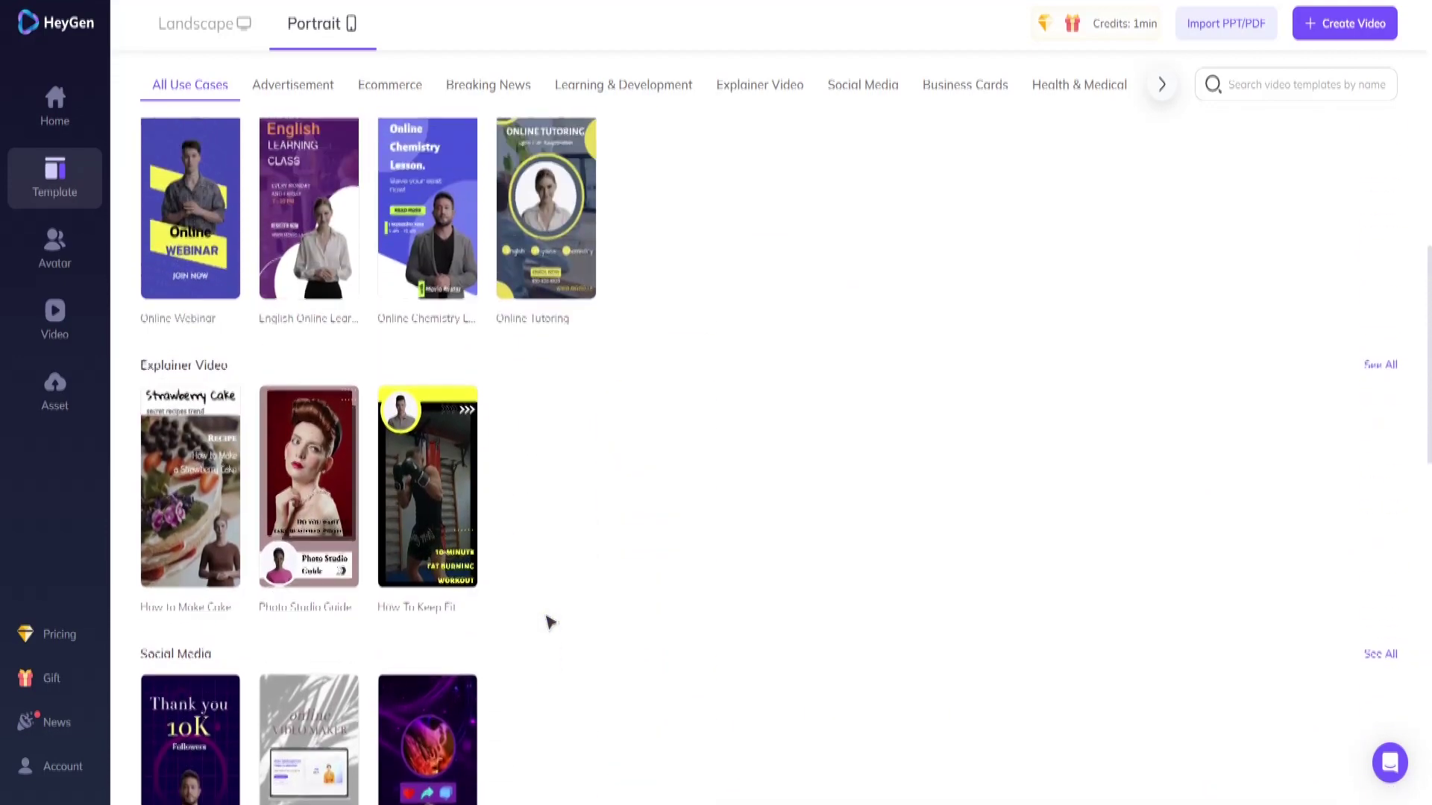
{"action": "scroll", "coordinate": [550, 623], "scroll_direction": "up", "scroll_amount": 3}
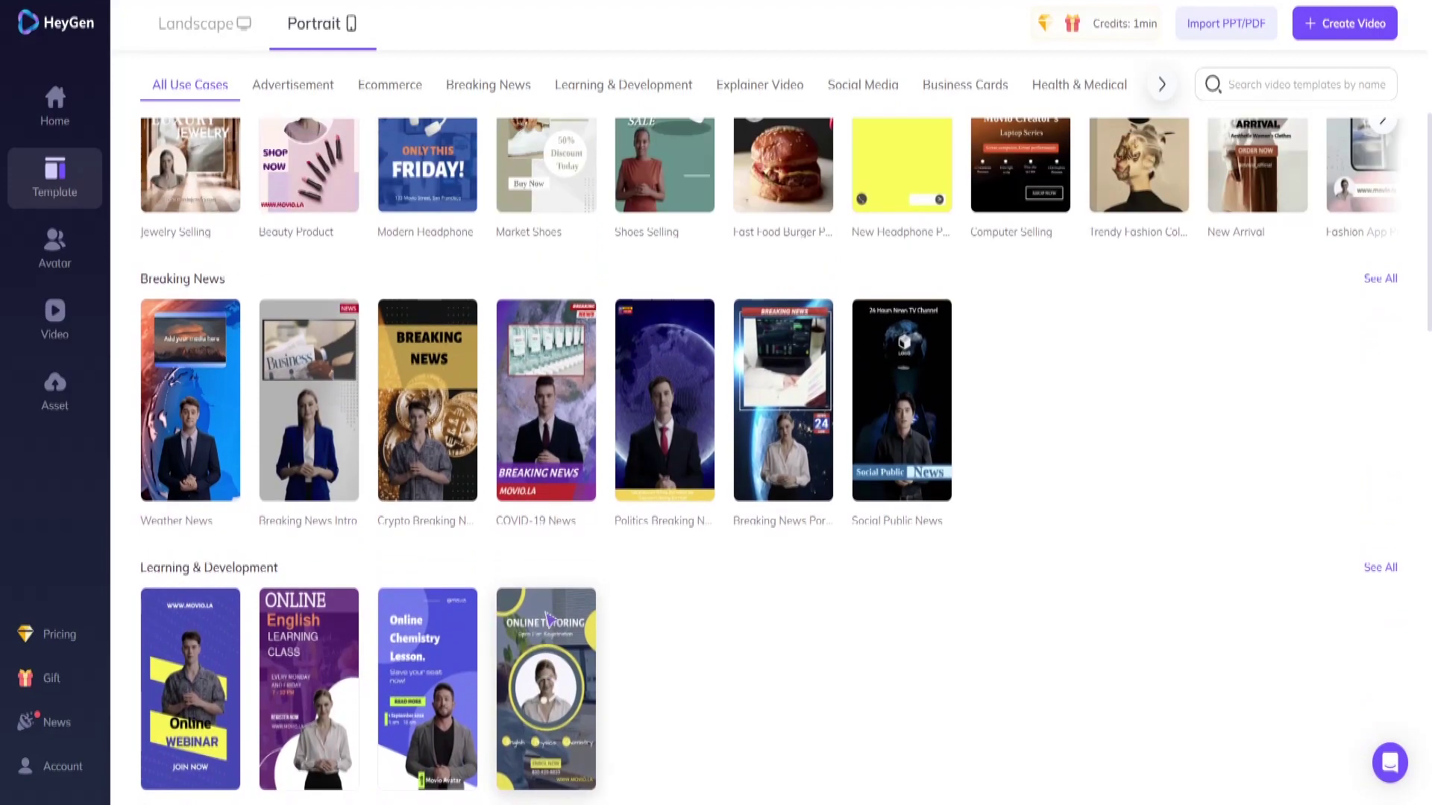
{"action": "scroll", "coordinate": [624, 605], "scroll_direction": "up", "scroll_amount": 2}
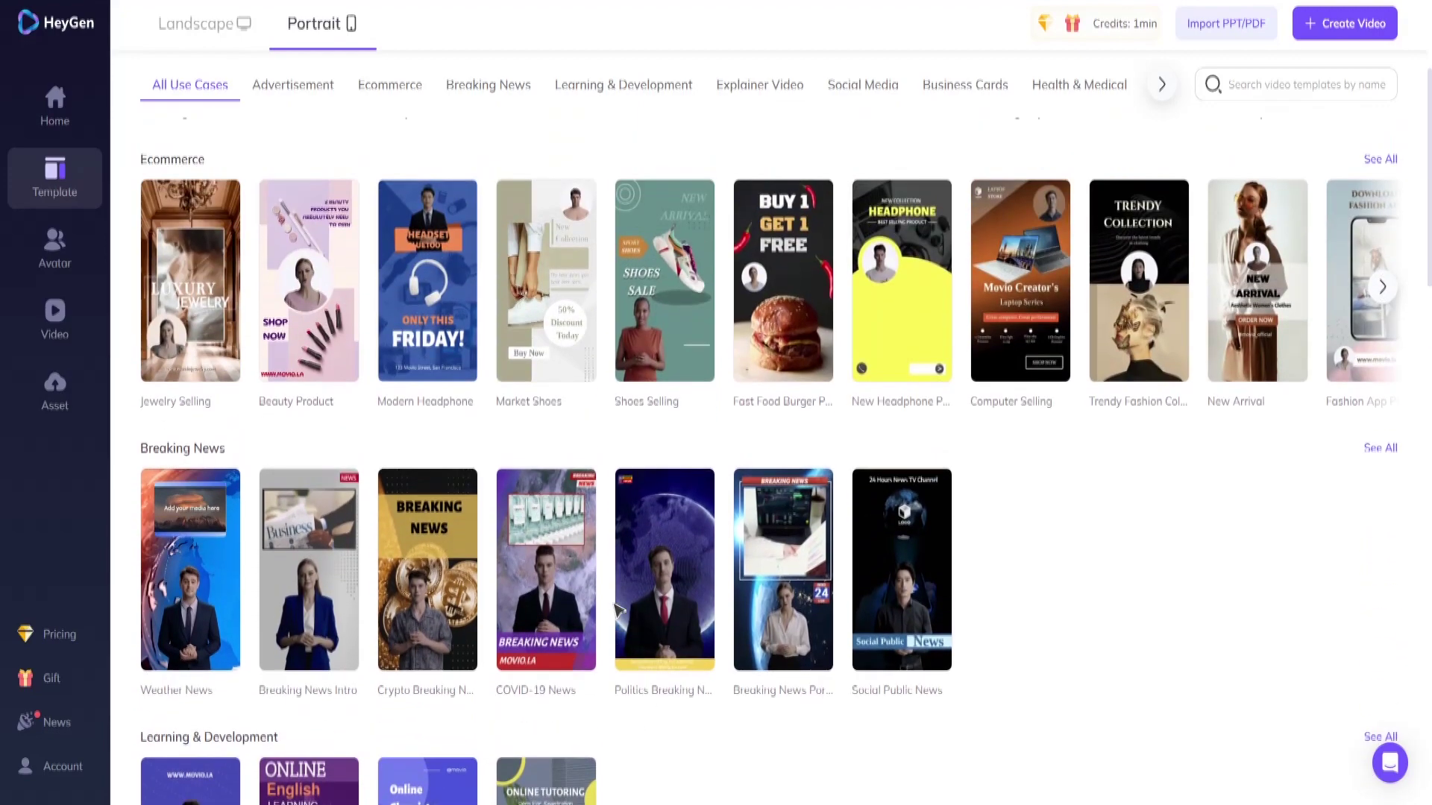
{"action": "left_click", "coordinate": [324, 590]}
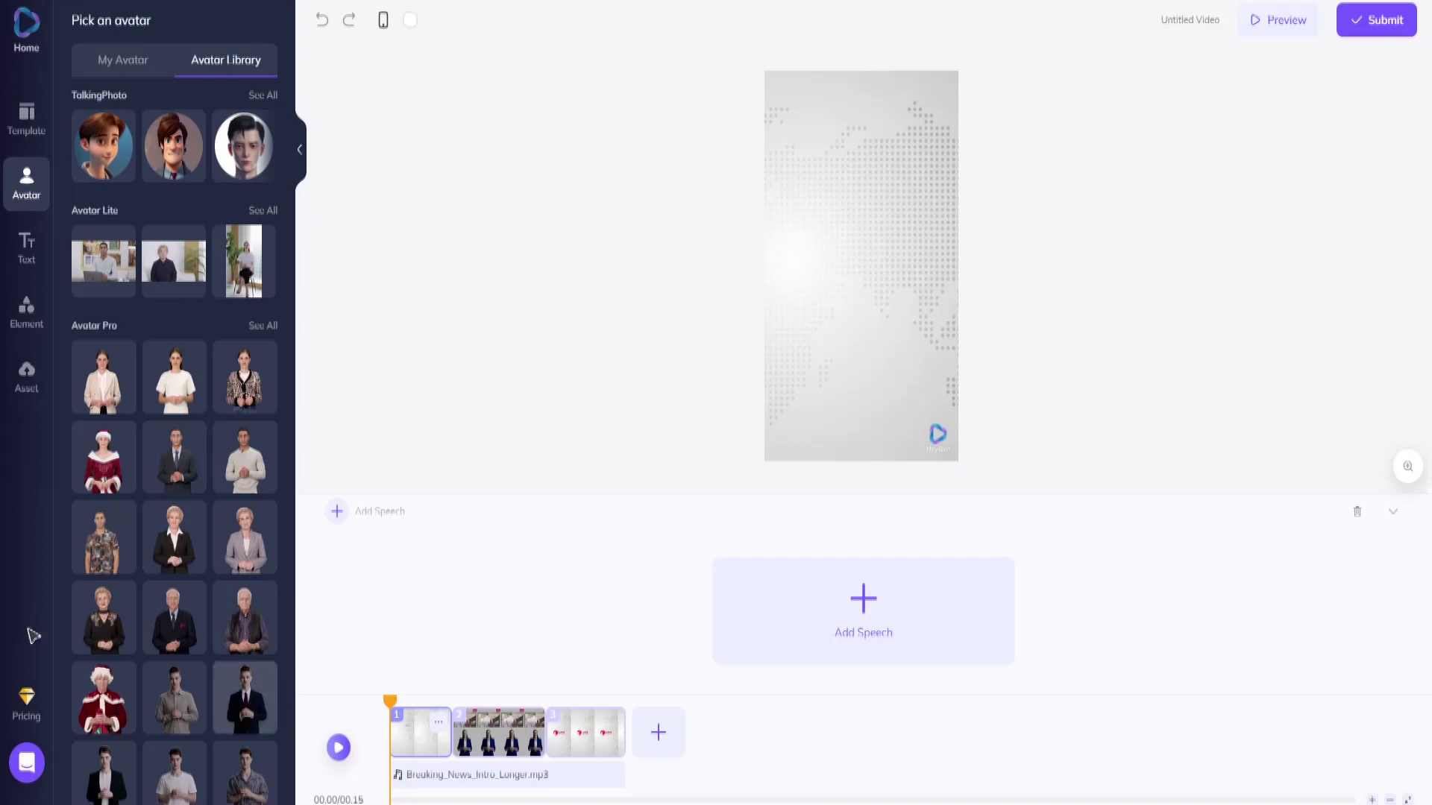
Step: Search the editor's templates for 'chatgpt', then clear the search after it finds nothing
{"action": "left_click", "coordinate": [27, 119]}
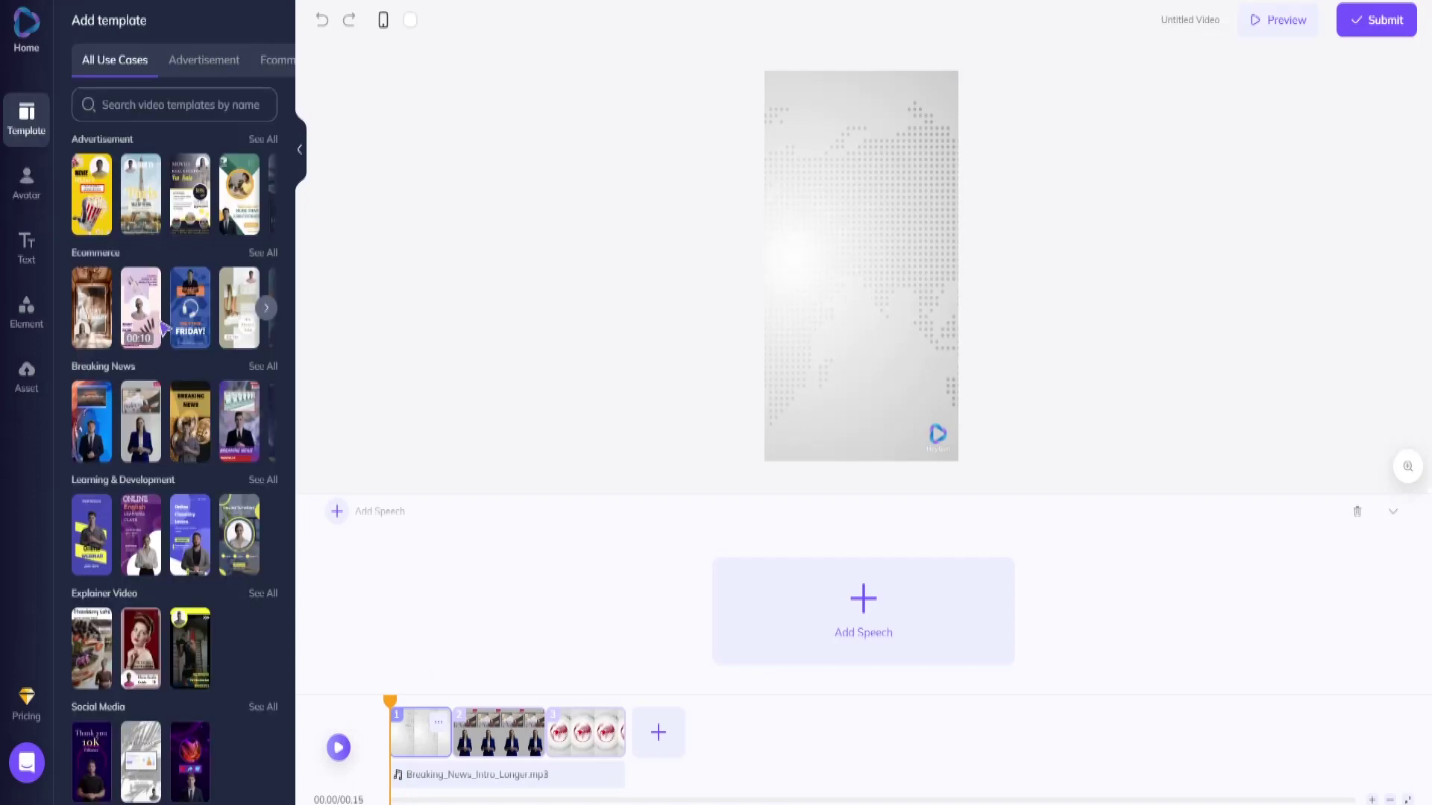
{"action": "scroll", "coordinate": [163, 326], "scroll_direction": "down", "scroll_amount": 3}
{"action": "scroll", "coordinate": [249, 522], "scroll_direction": "down", "scroll_amount": 4}
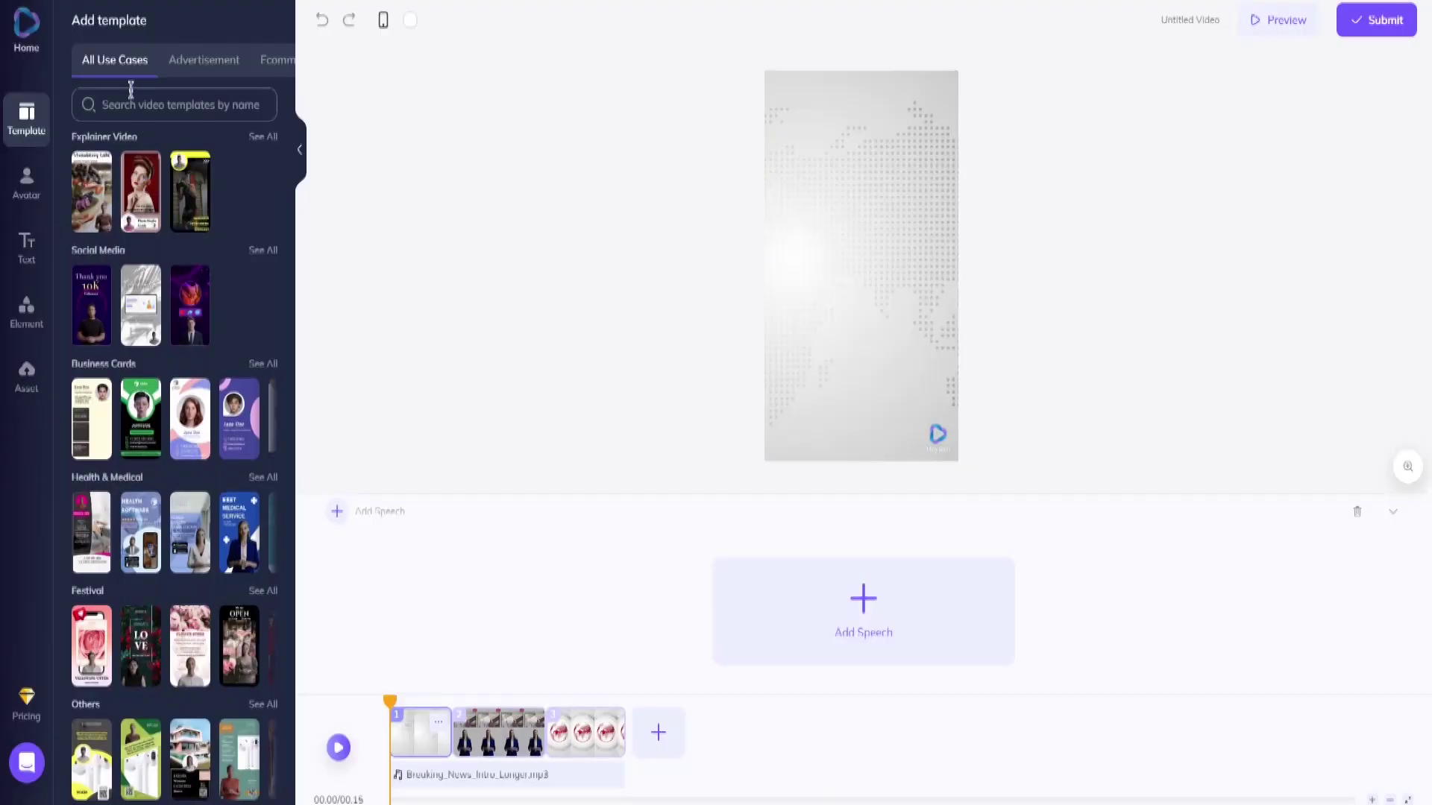
{"action": "type", "text": "chatgpt"}
{"action": "left_click_drag", "start_coordinate": [157, 112], "coordinate": [71, 107]}
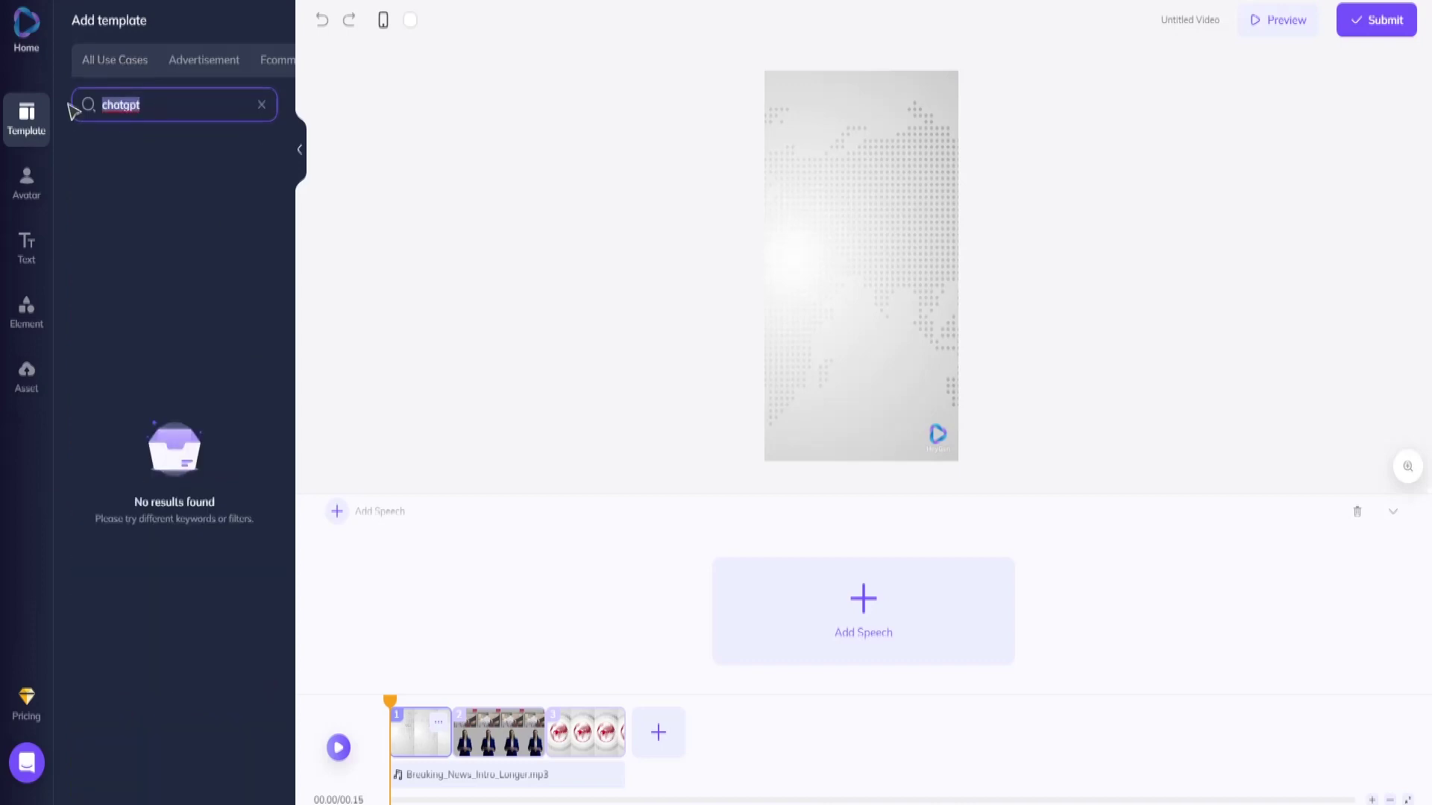
{"action": "left_click", "coordinate": [260, 105]}
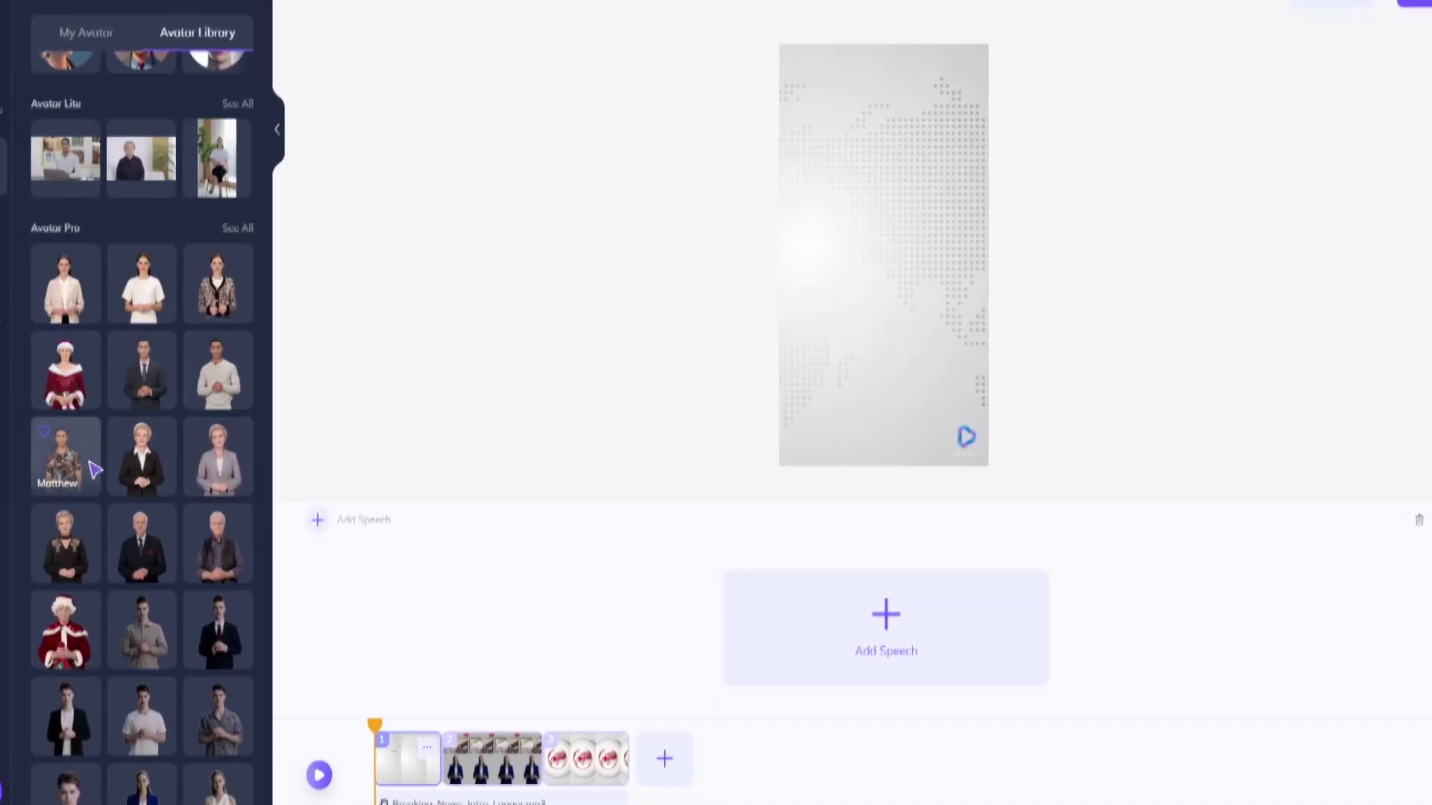
Step: Open the Avatar Library and scroll through its TalkingPhoto, Avatar Lite and Avatar Pro presenters
{"action": "scroll", "coordinate": [95, 466], "scroll_direction": "up", "scroll_amount": 3}
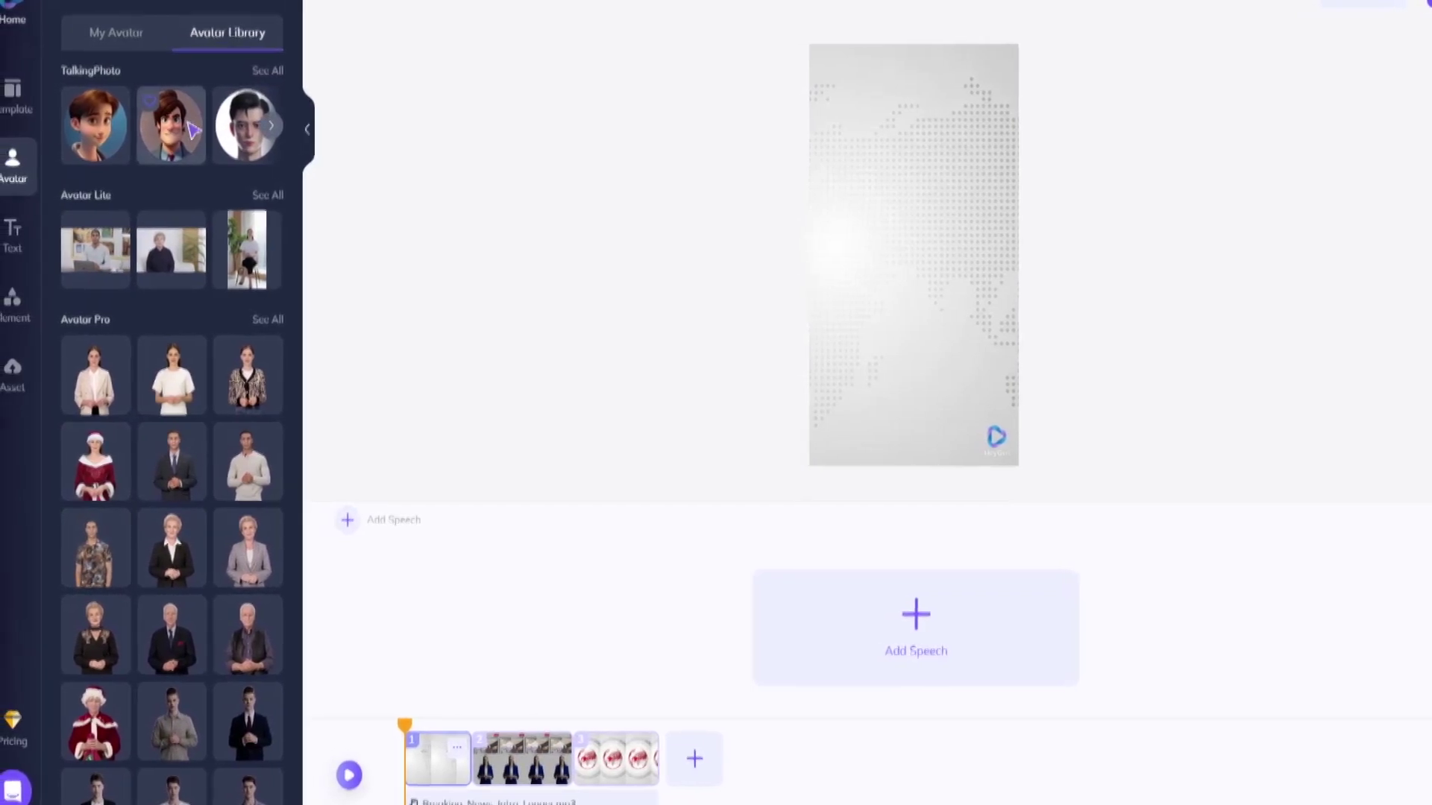
{"action": "left_click", "coordinate": [26, 173]}
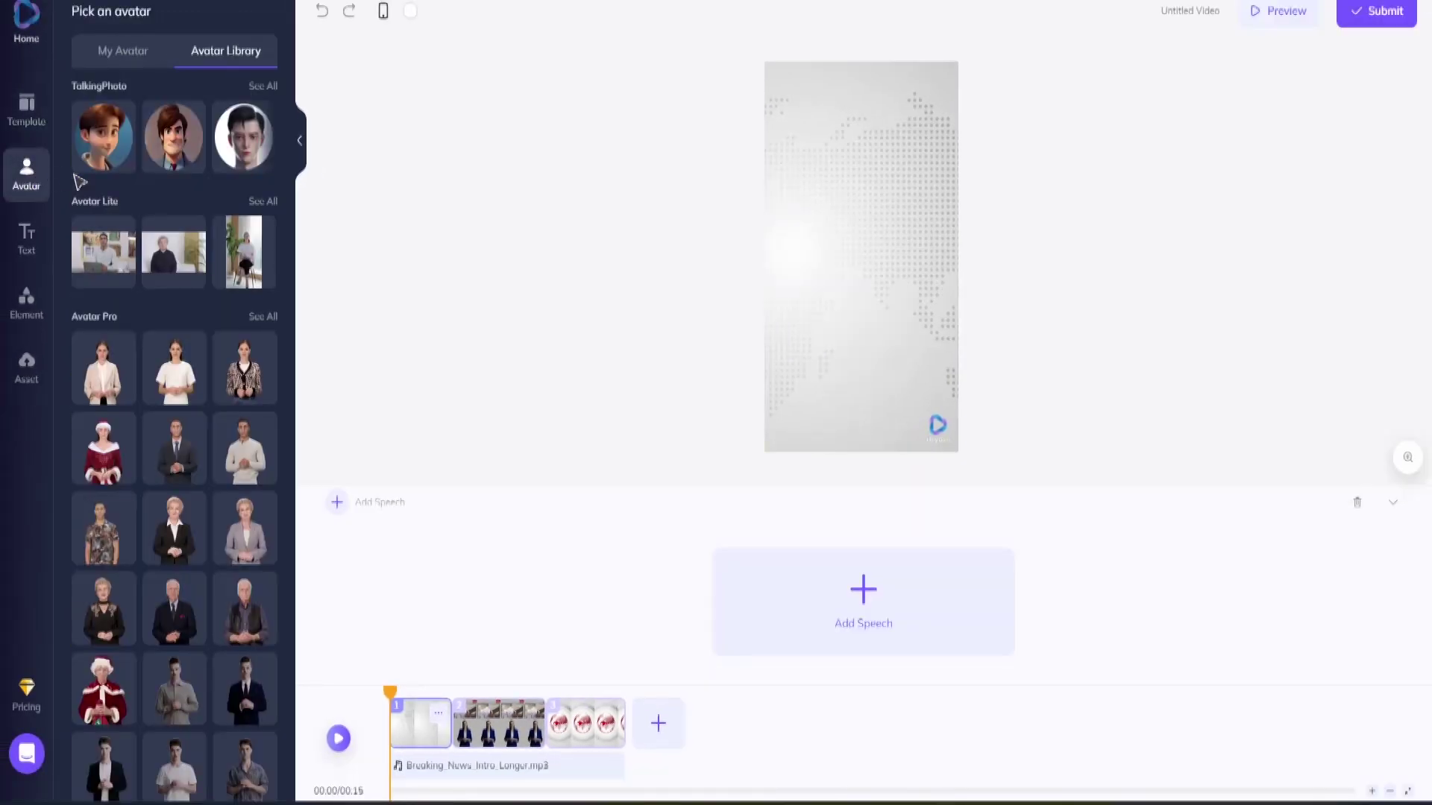
{"action": "scroll", "coordinate": [164, 274], "scroll_direction": "down", "scroll_amount": 3}
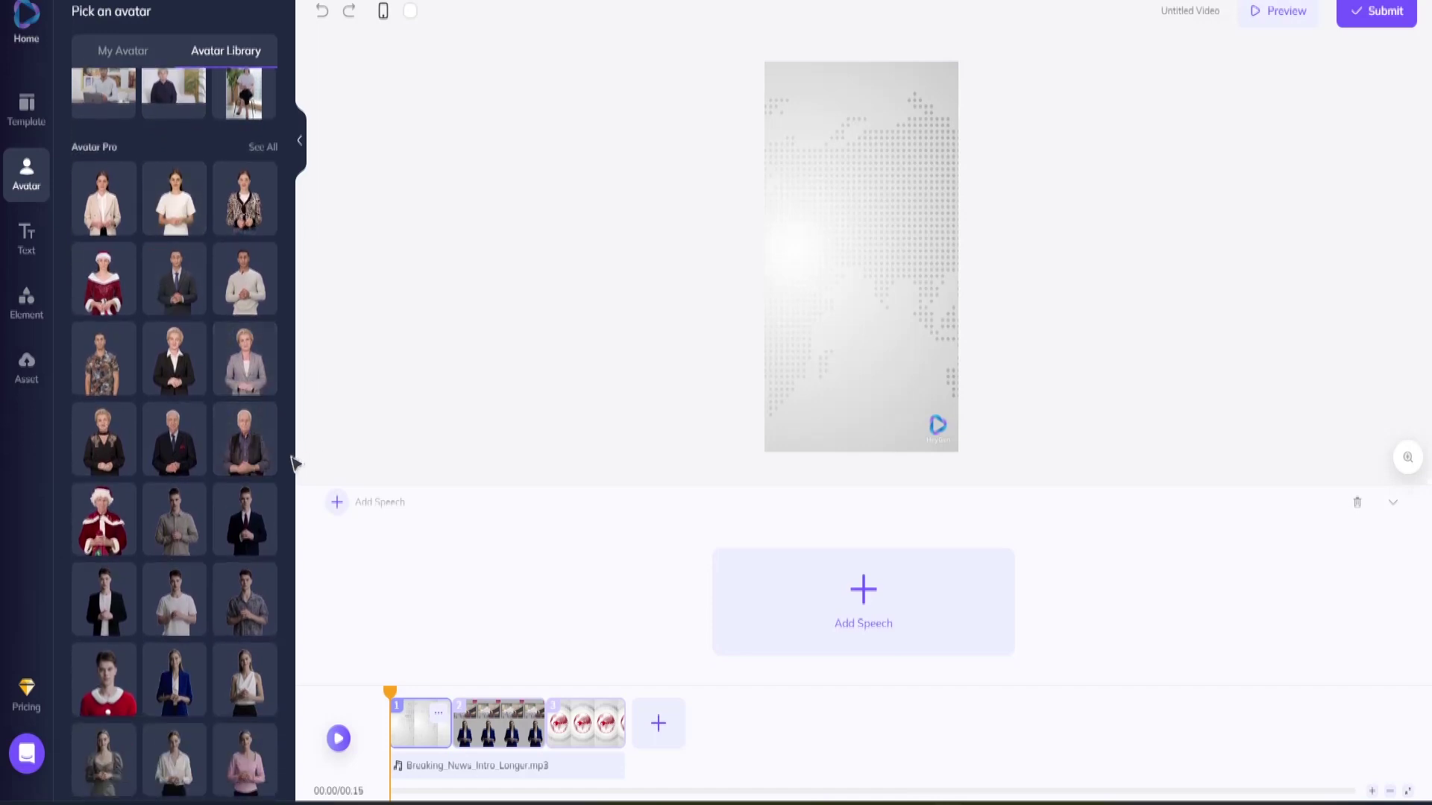
{"action": "scroll", "coordinate": [241, 412], "scroll_direction": "down", "scroll_amount": 2}
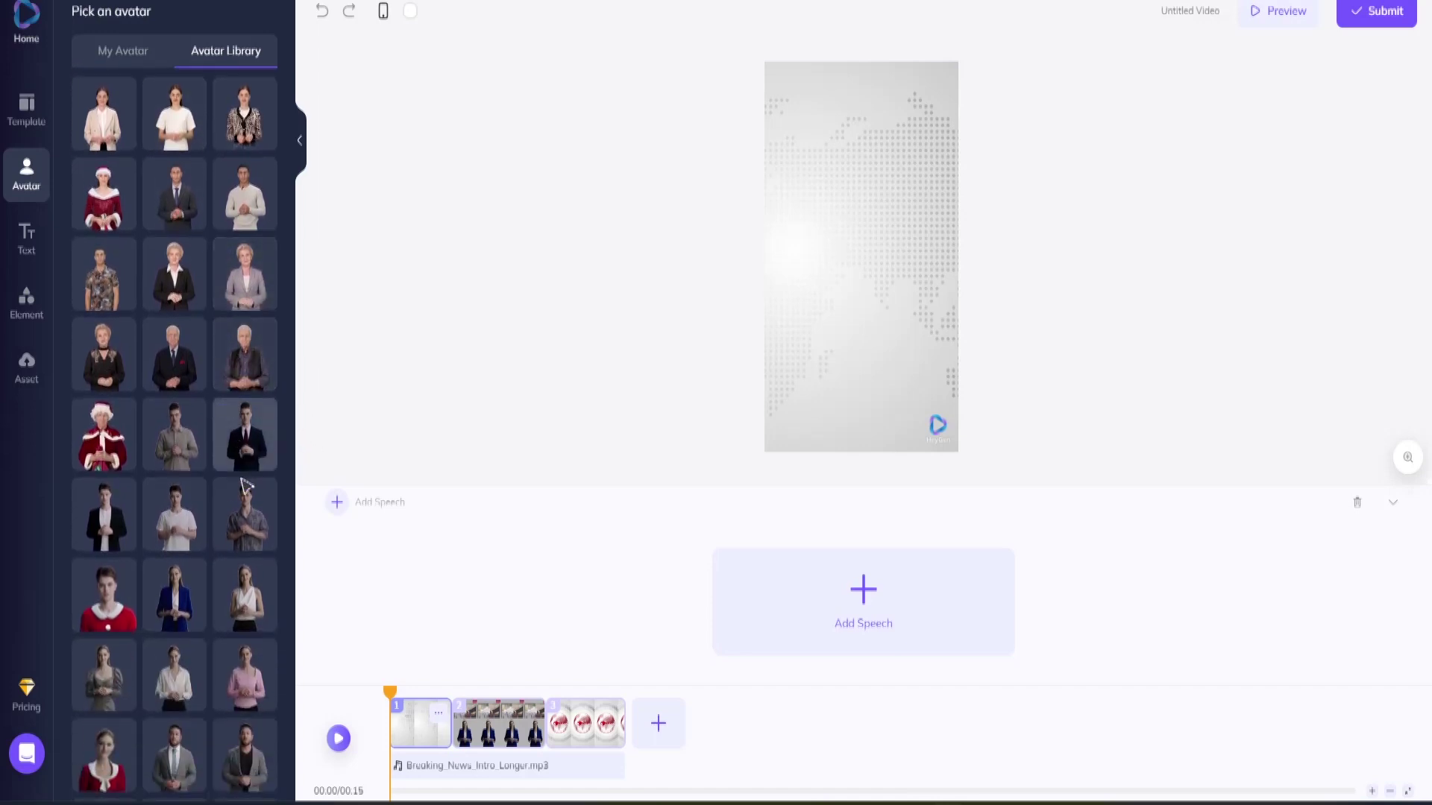
{"action": "scroll", "coordinate": [246, 486], "scroll_direction": "down", "scroll_amount": 5}
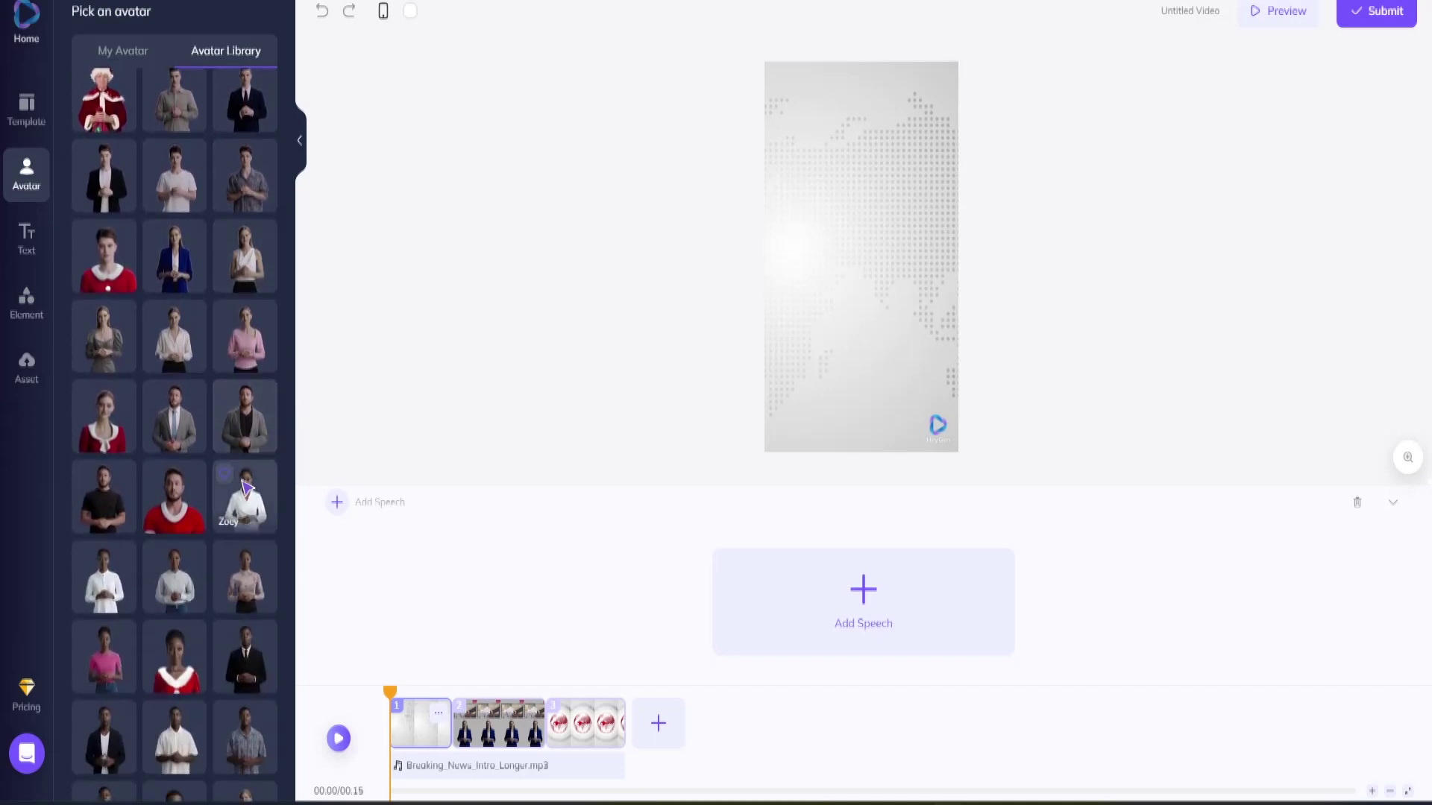
{"action": "scroll", "coordinate": [246, 486], "scroll_direction": "down", "scroll_amount": 5}
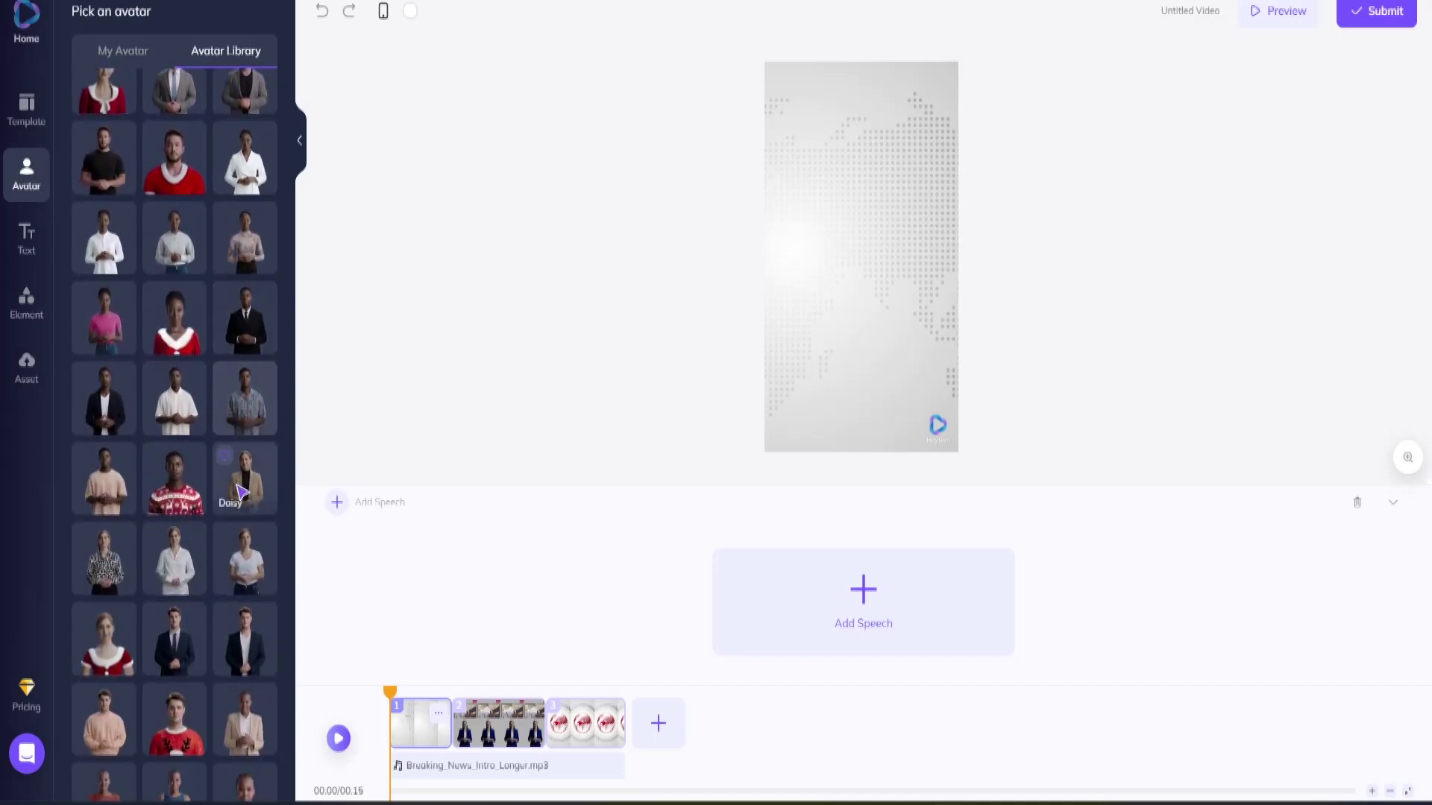
{"action": "scroll", "coordinate": [241, 492], "scroll_direction": "down", "scroll_amount": 6}
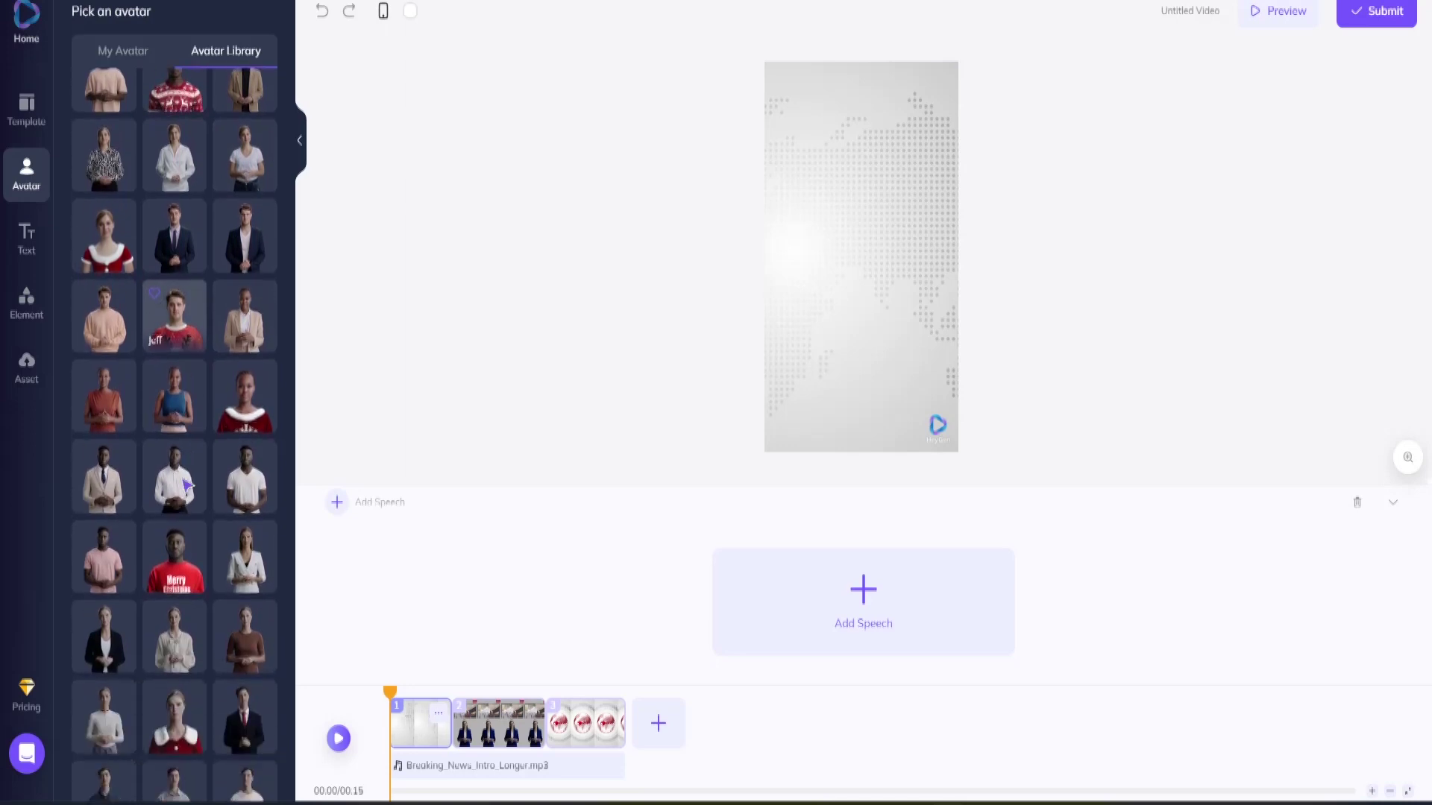
{"action": "scroll", "coordinate": [187, 485], "scroll_direction": "down", "scroll_amount": 3}
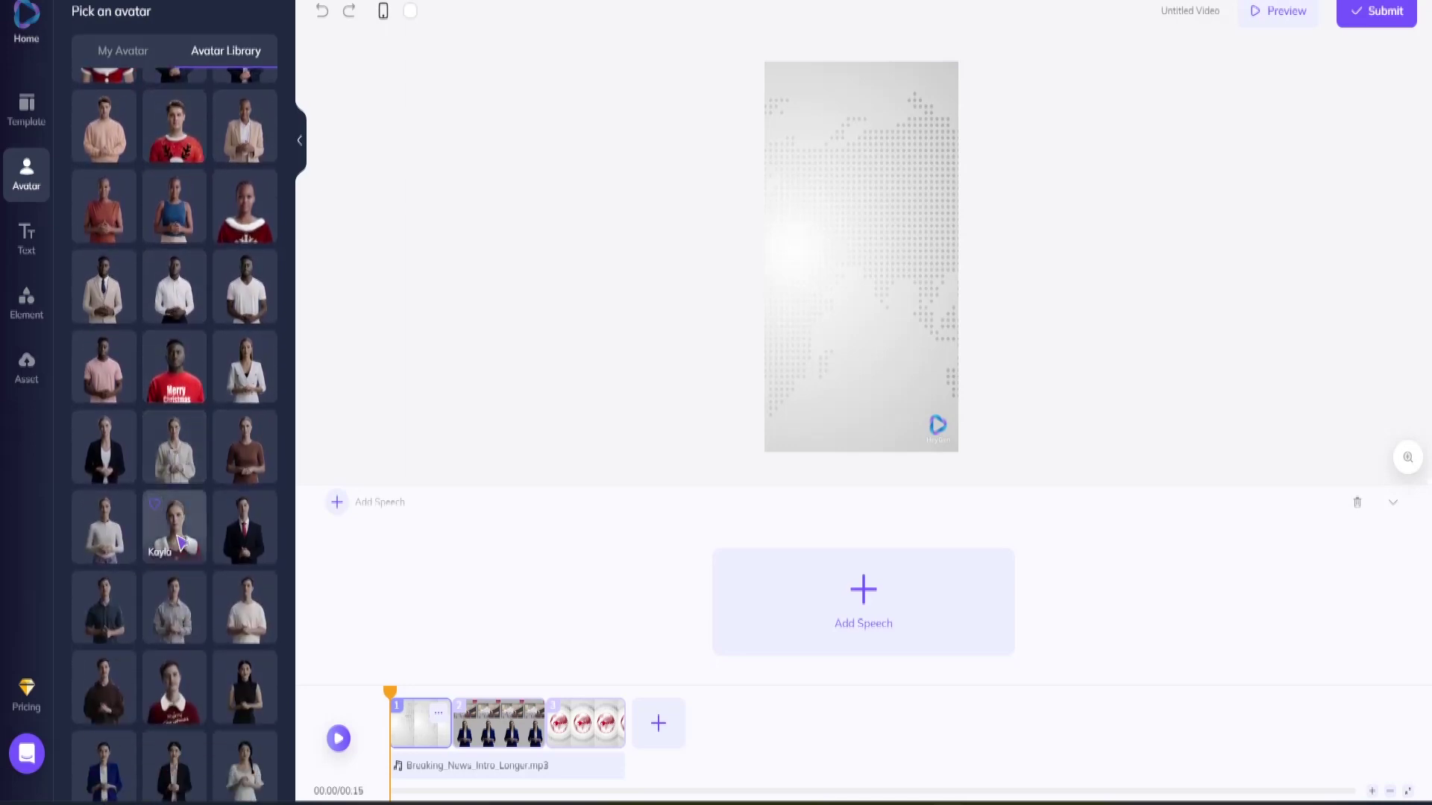
{"action": "scroll", "coordinate": [182, 542], "scroll_direction": "down", "scroll_amount": 4}
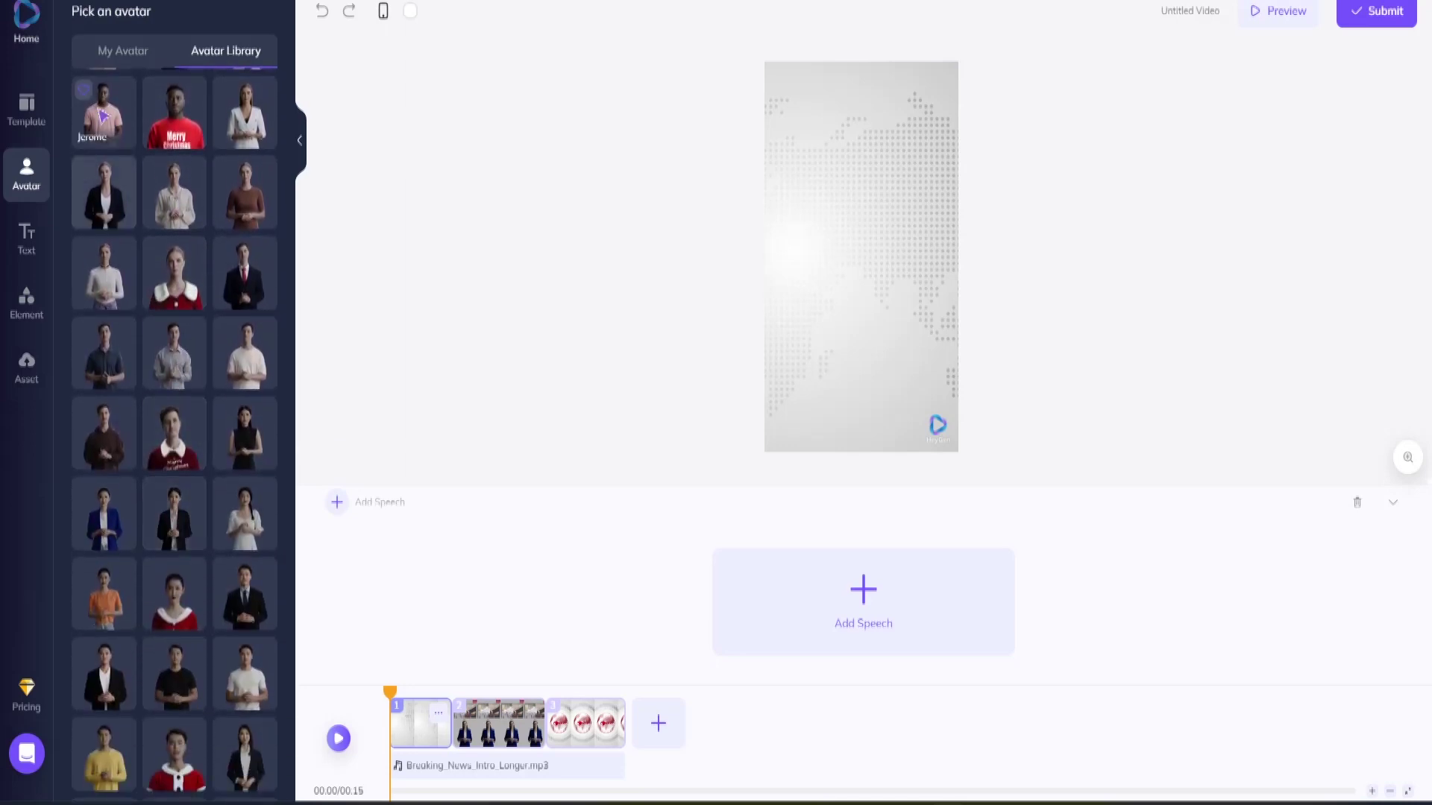
Step: Look at My Avatar, then return to the stock Avatar Library
{"action": "left_click", "coordinate": [107, 52]}
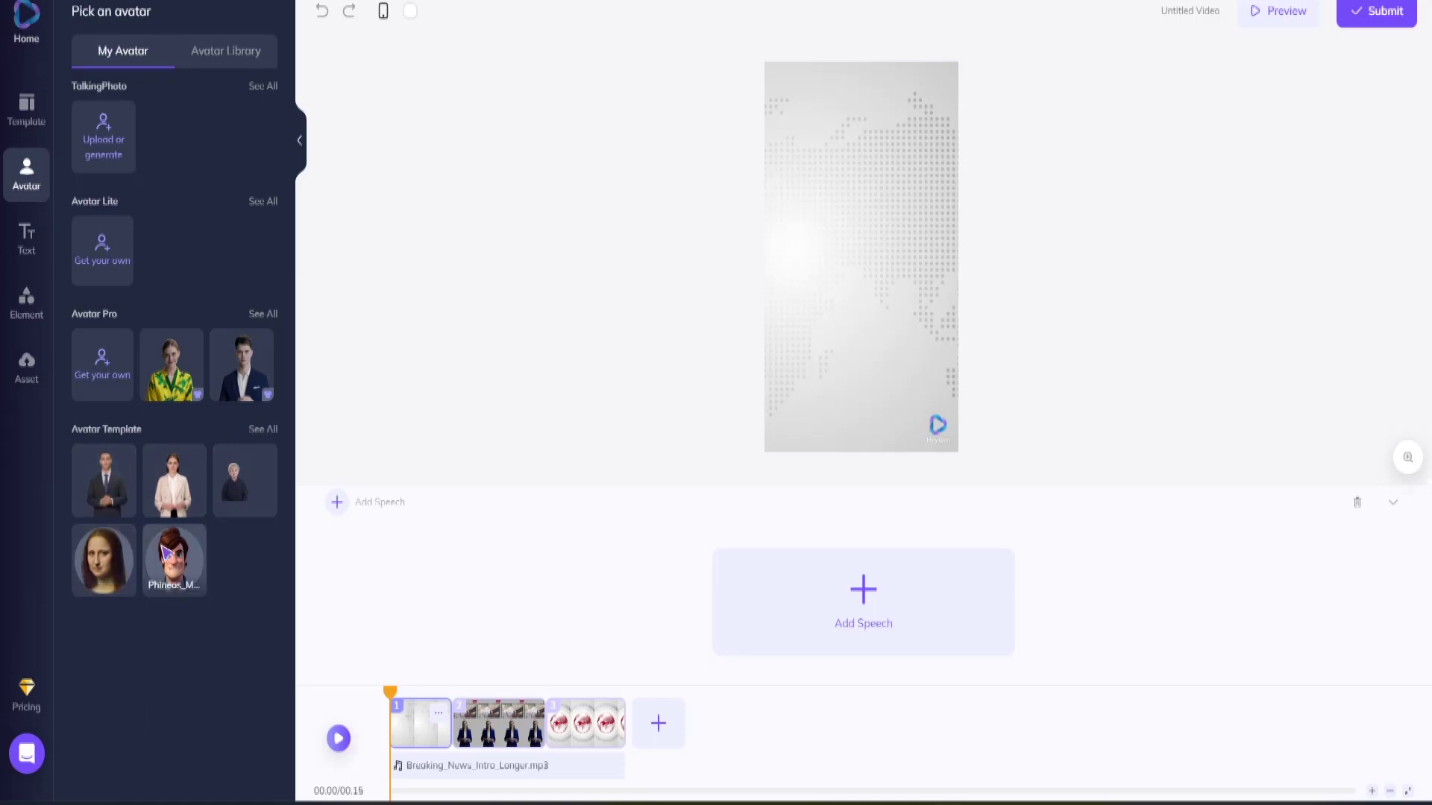
{"action": "left_click", "coordinate": [192, 53]}
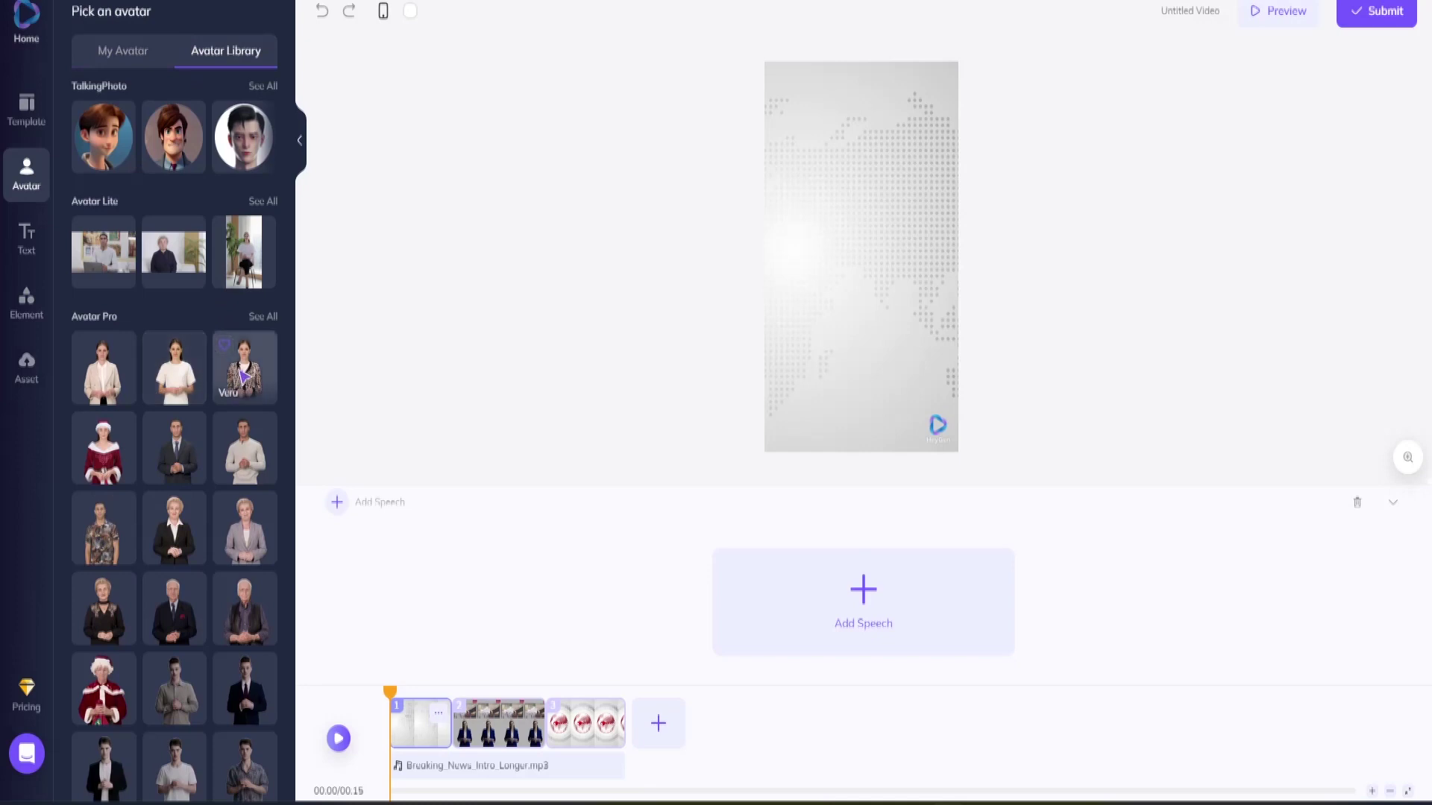
{"action": "scroll", "coordinate": [233, 444], "scroll_direction": "down", "scroll_amount": 1}
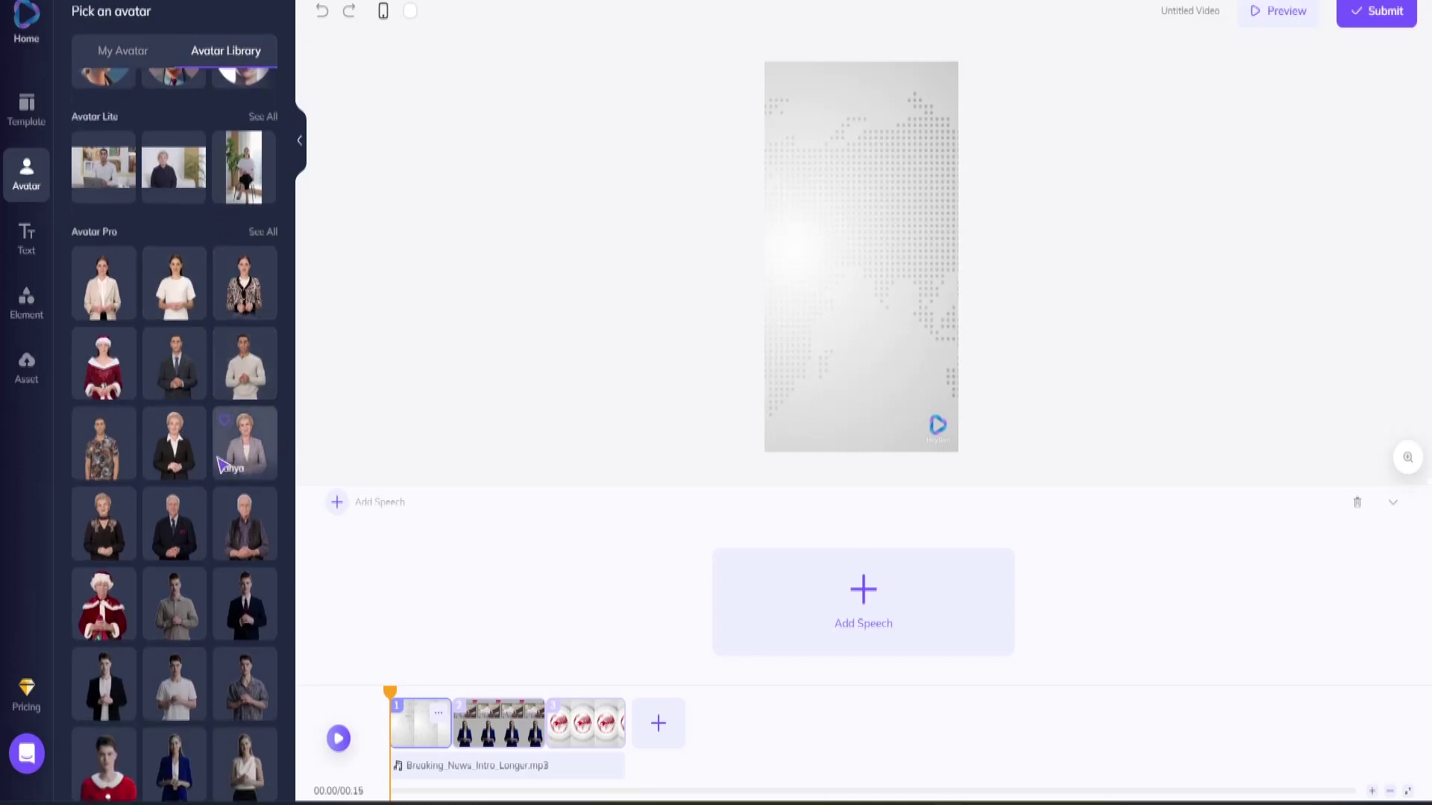
{"action": "scroll", "coordinate": [128, 451], "scroll_direction": "up", "scroll_amount": 1}
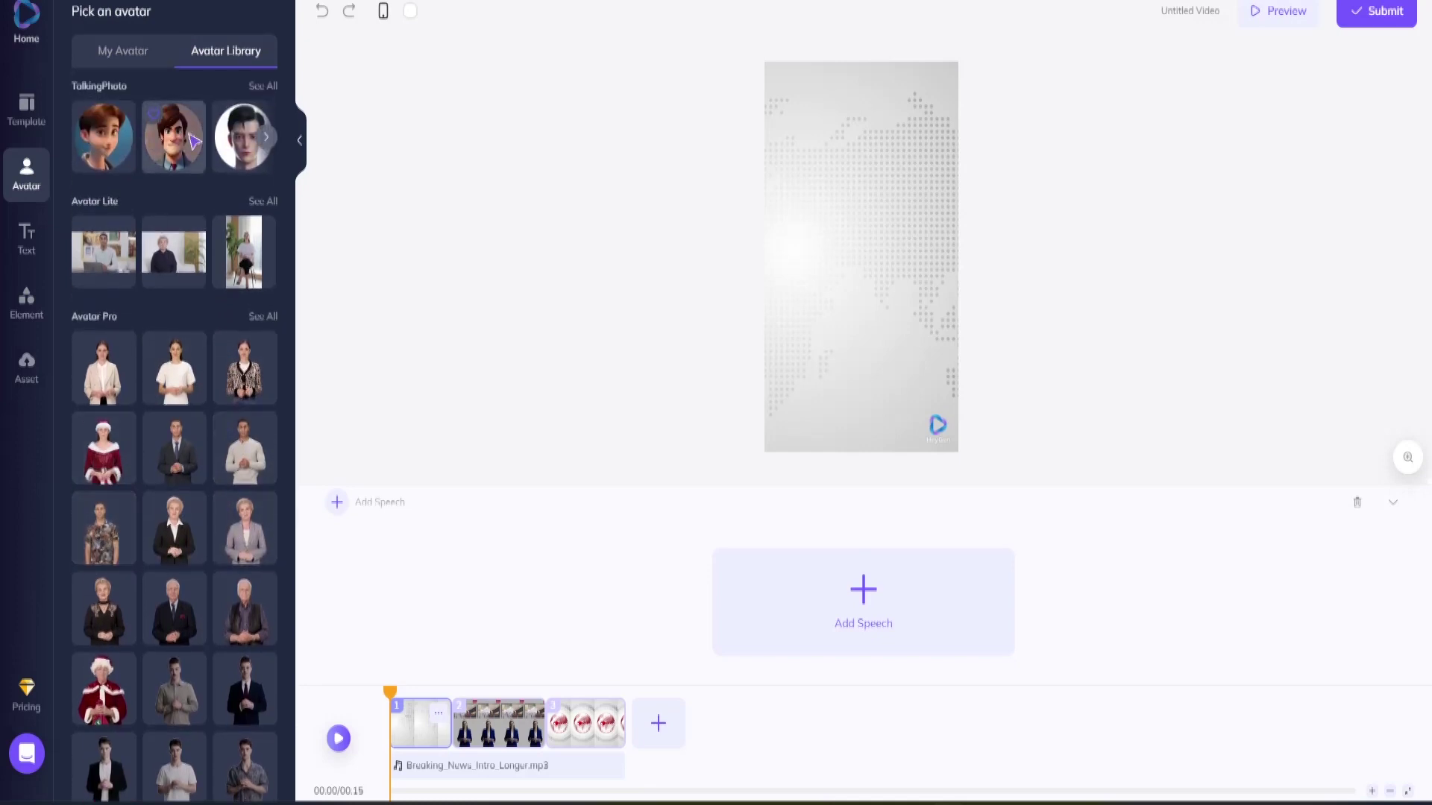
Step: Add the cartoon man TalkingPhoto avatar to the canvas and select the start of its default script
{"action": "left_click", "coordinate": [193, 140]}
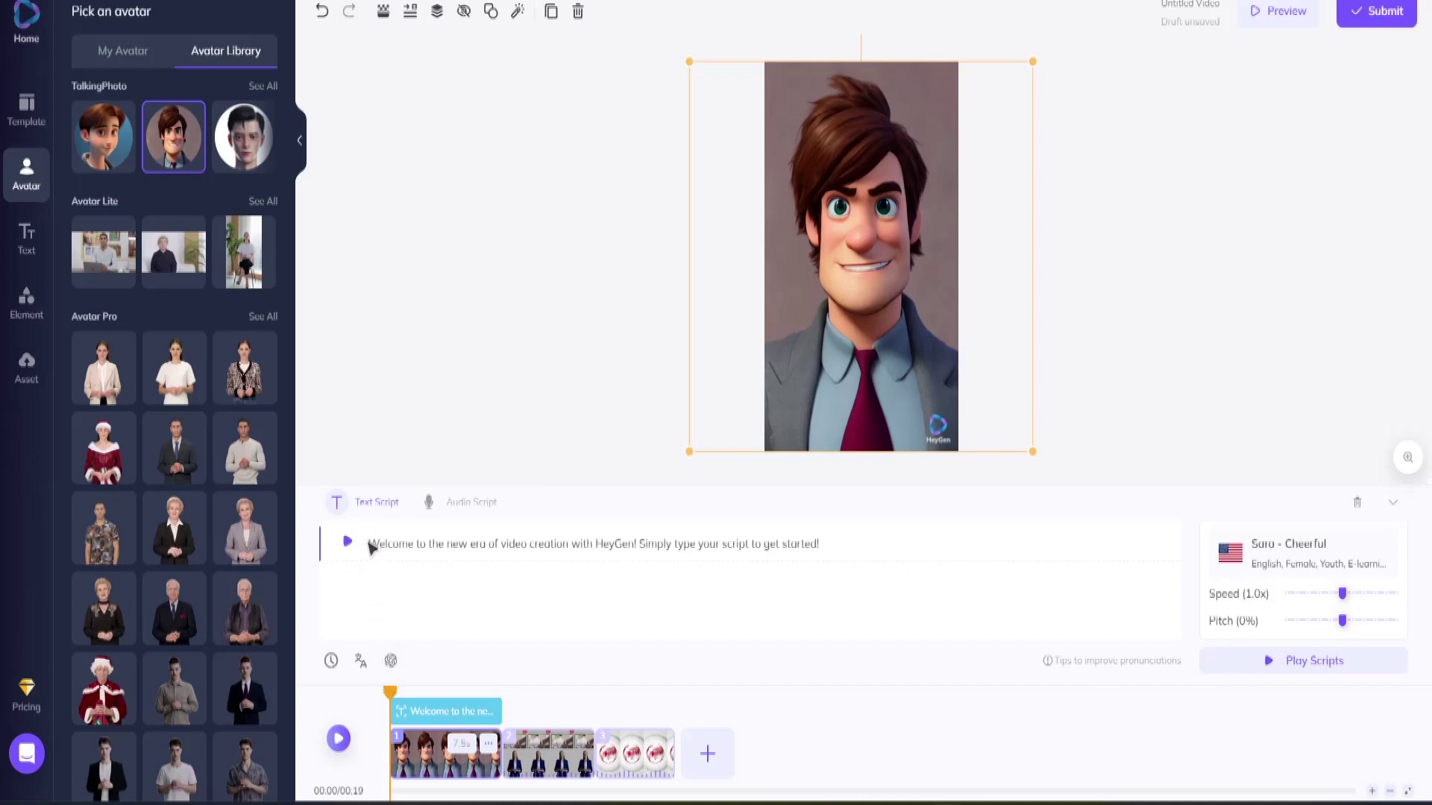
{"action": "left_click_drag", "start_coordinate": [370, 544], "coordinate": [848, 538]}
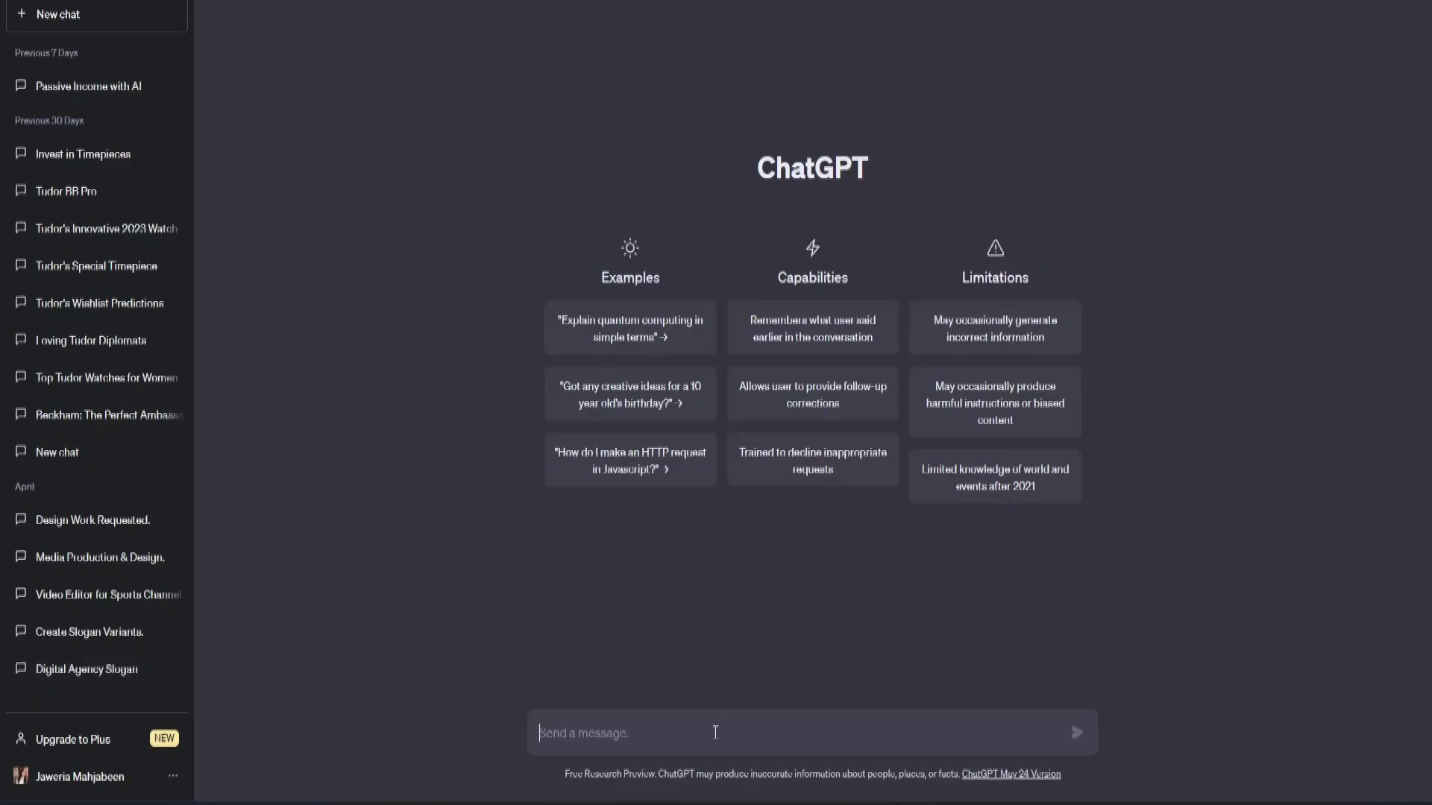
Step: Have ChatGPT write a short YouTube channel growth tutorial script and select its 'Hello and welcome…' paragraph
{"action": "type", "text": "Wri"}
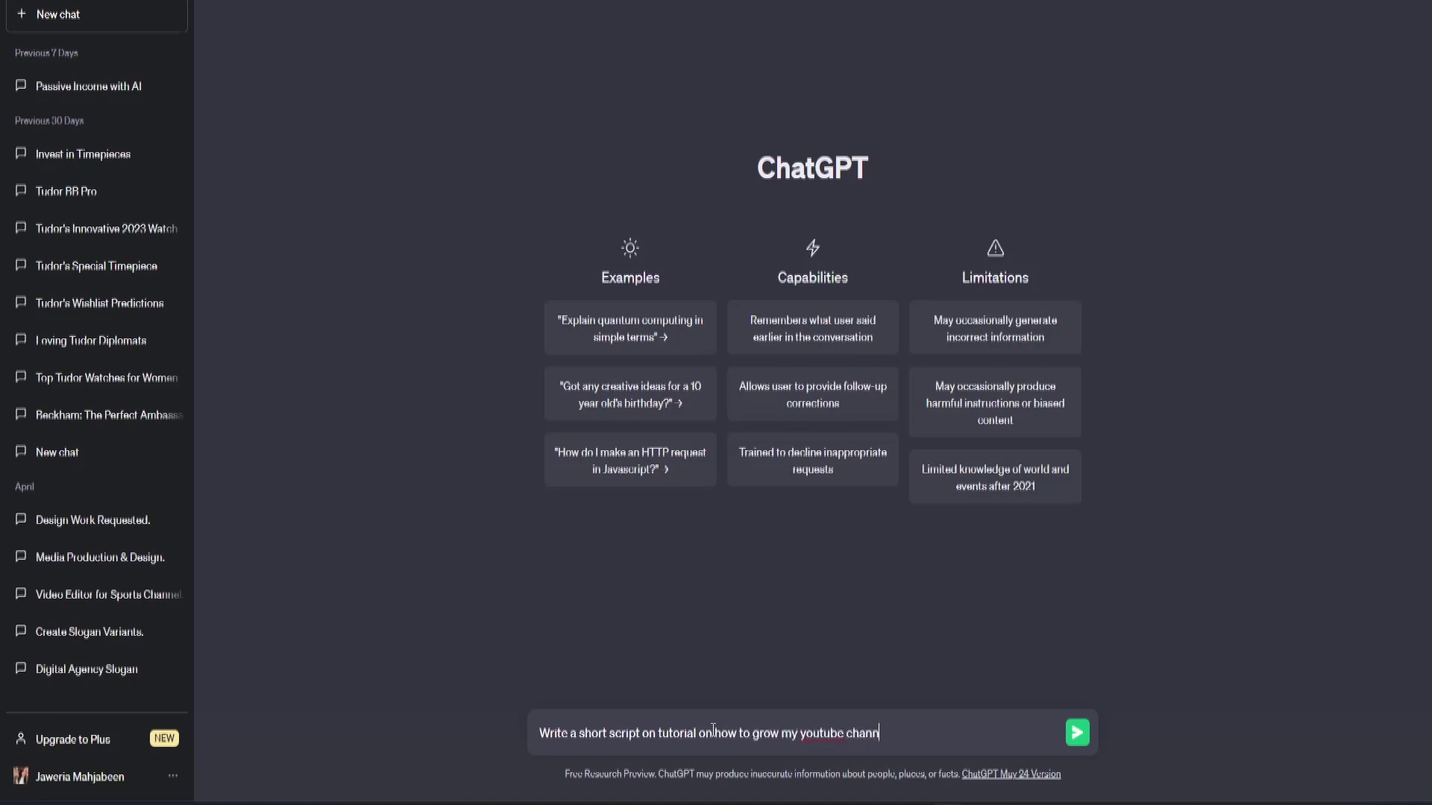
{"action": "key", "text": "Return"}
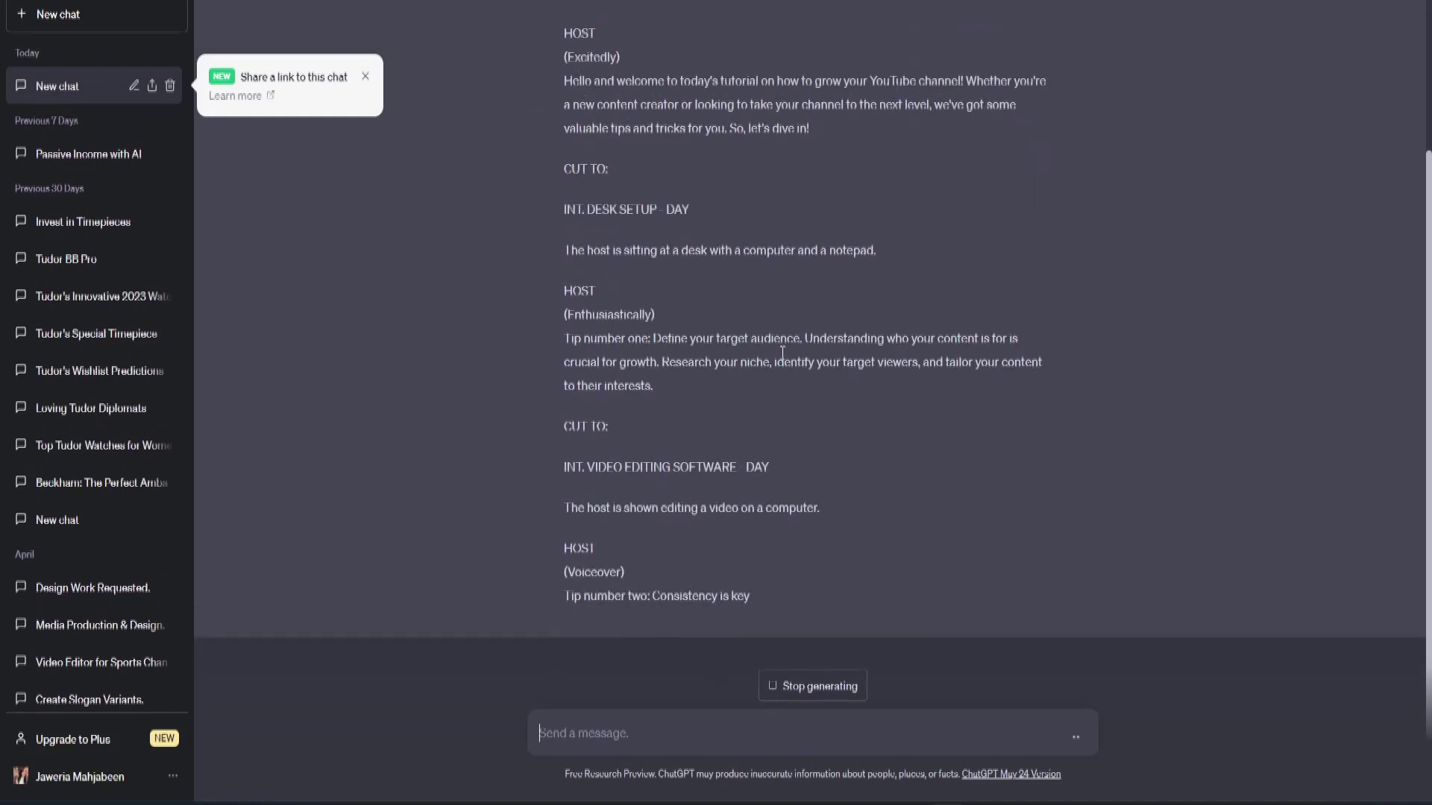
{"action": "scroll", "coordinate": [845, 390], "scroll_direction": "up", "scroll_amount": 2}
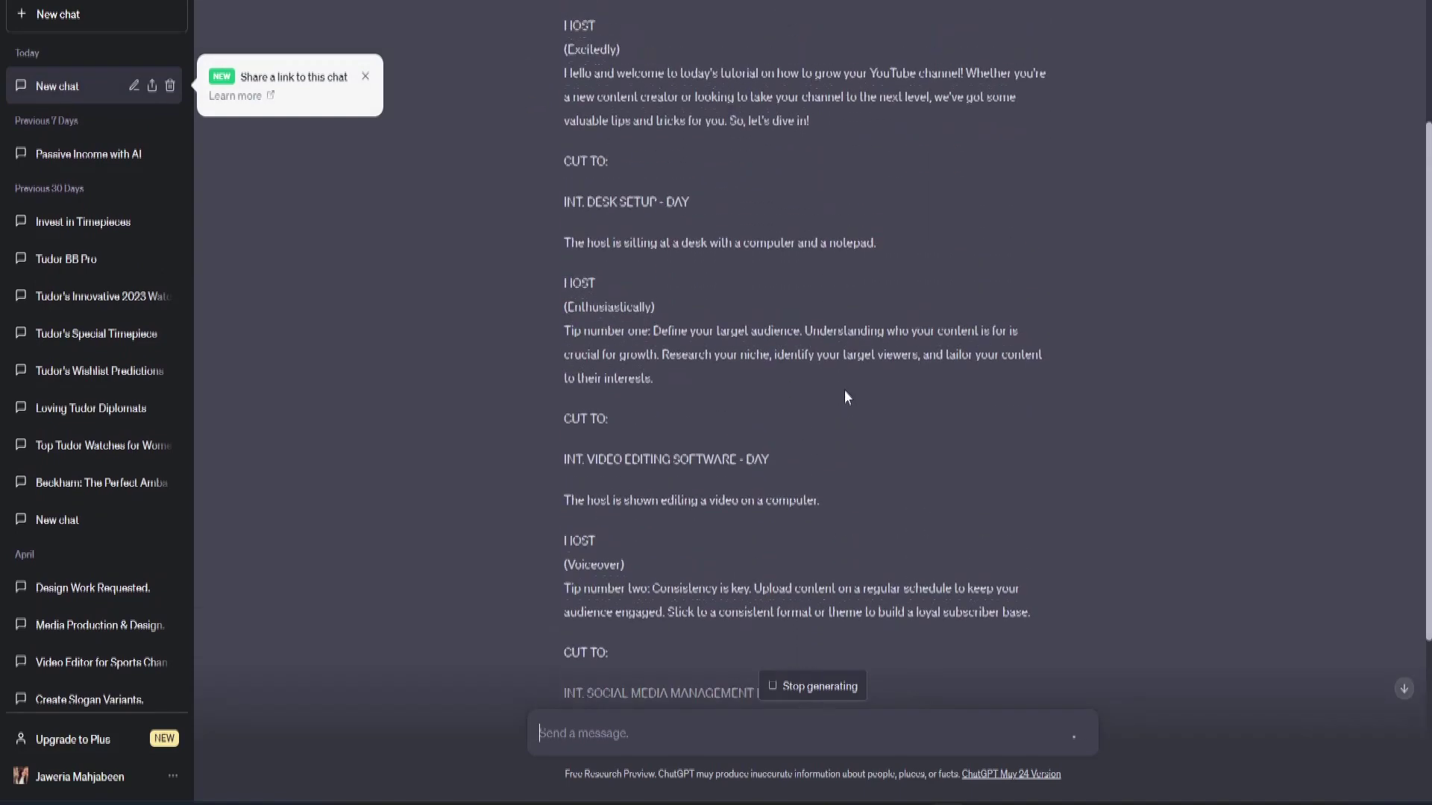
{"action": "left_click_drag", "start_coordinate": [561, 140], "coordinate": [820, 184]}
{"action": "key", "text": "ctrl+c"}
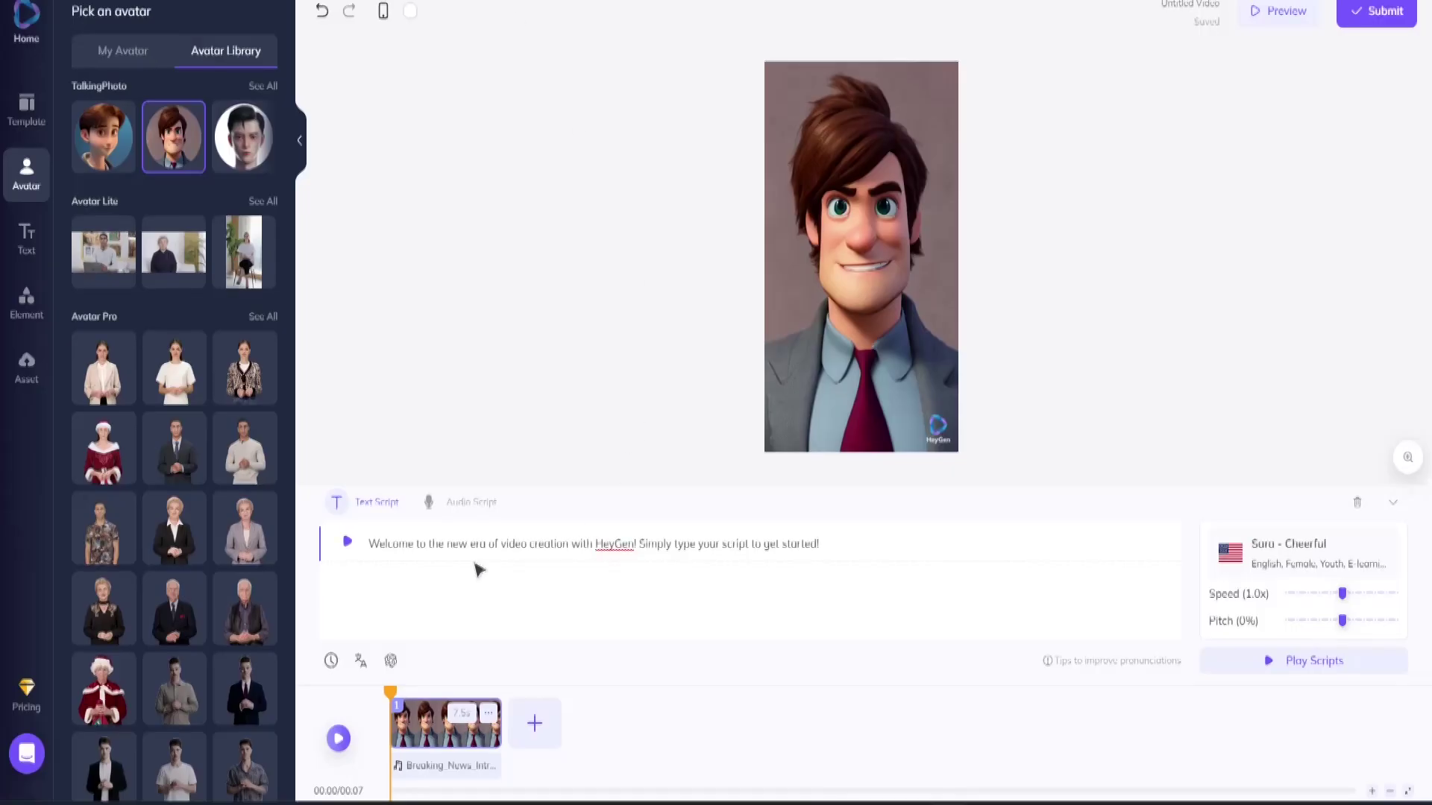
Step: Replace the placeholder script with the pasted ChatGPT welcome paragraph, staying on Text Script
{"action": "triple_click", "coordinate": [473, 543]}
{"action": "key", "text": "ctrl+v"}
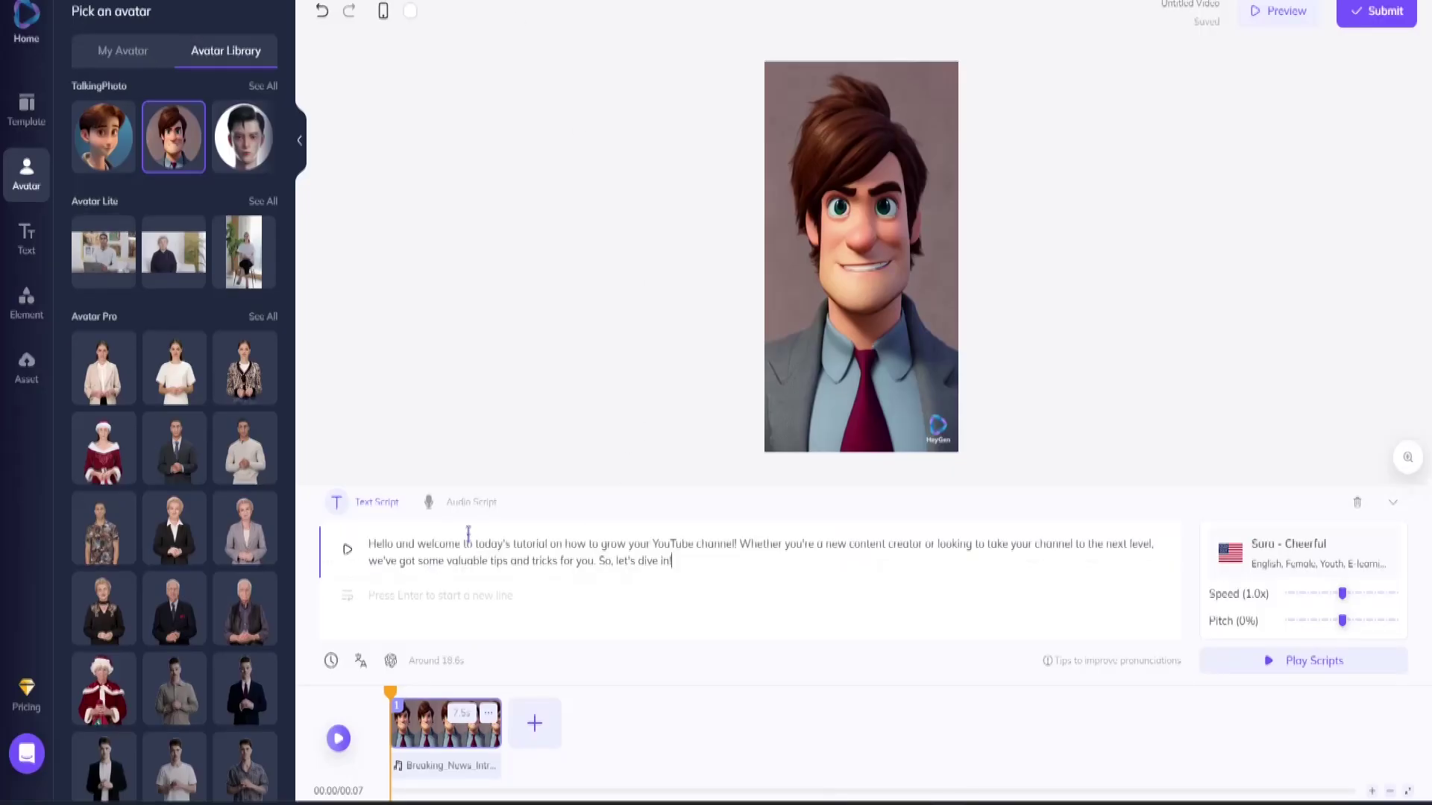
{"action": "left_click", "coordinate": [448, 504]}
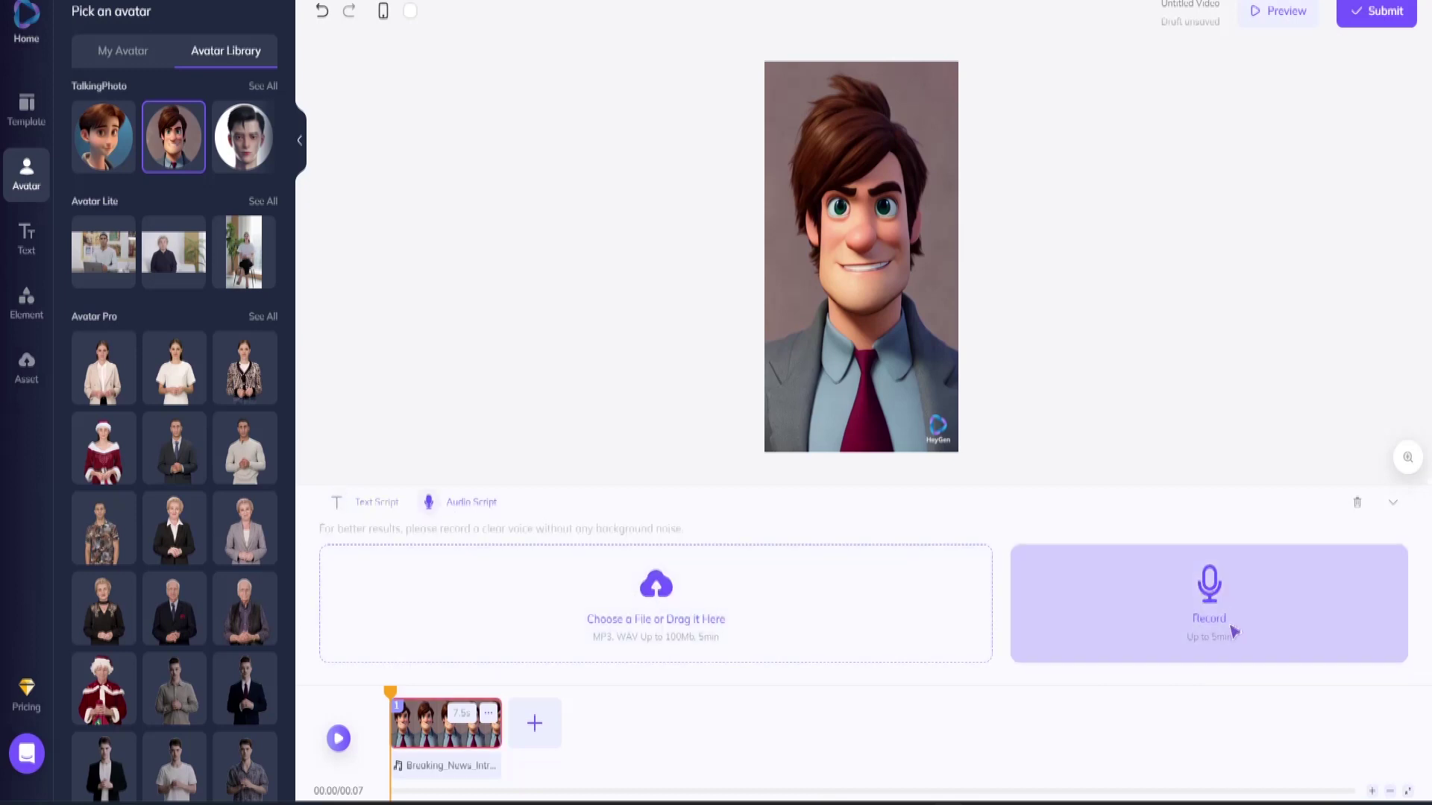
{"action": "left_click", "coordinate": [347, 503]}
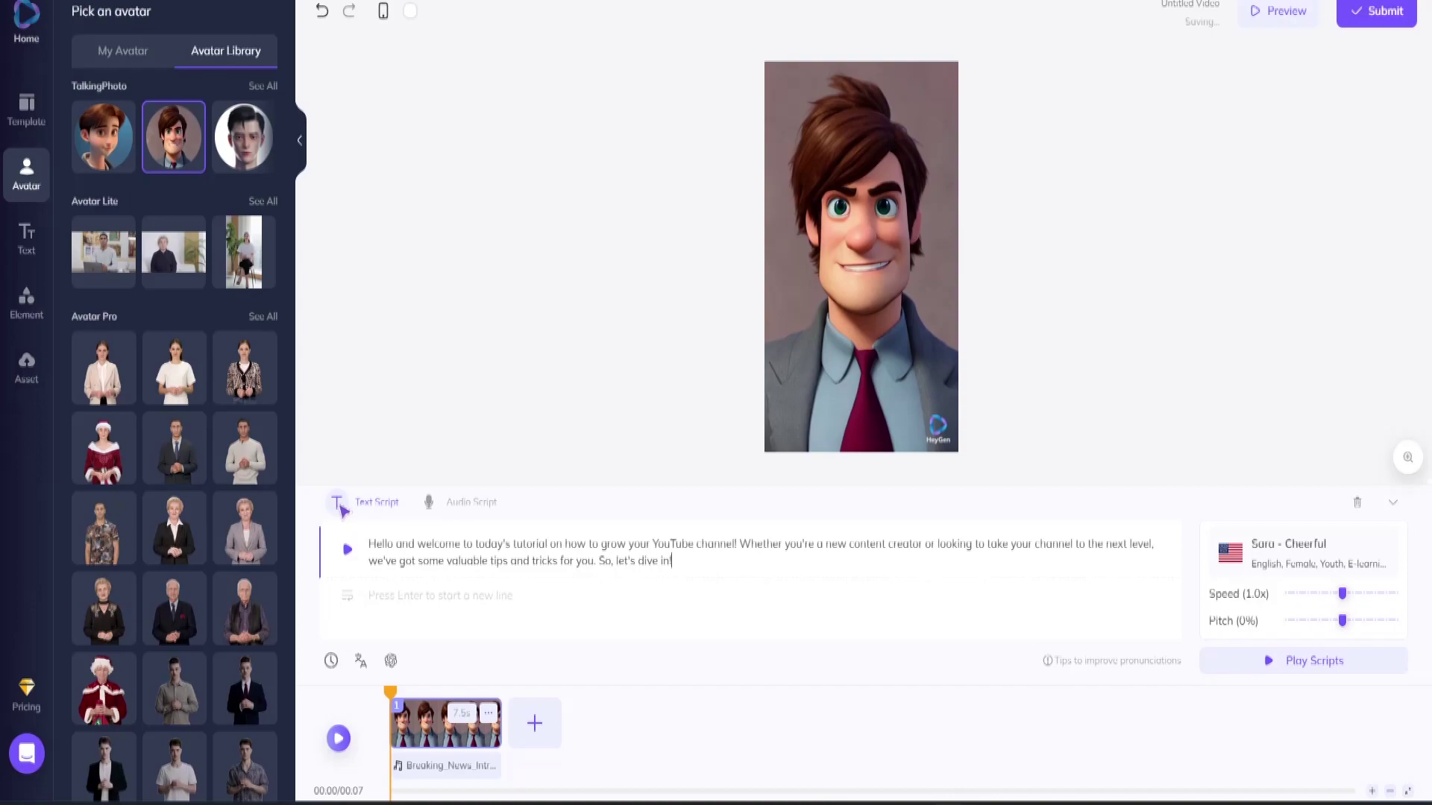
Step: Change the voice from Sara - Cheerful to Tony - Professional and preview the 14.3-second script
{"action": "left_click", "coordinate": [1313, 563]}
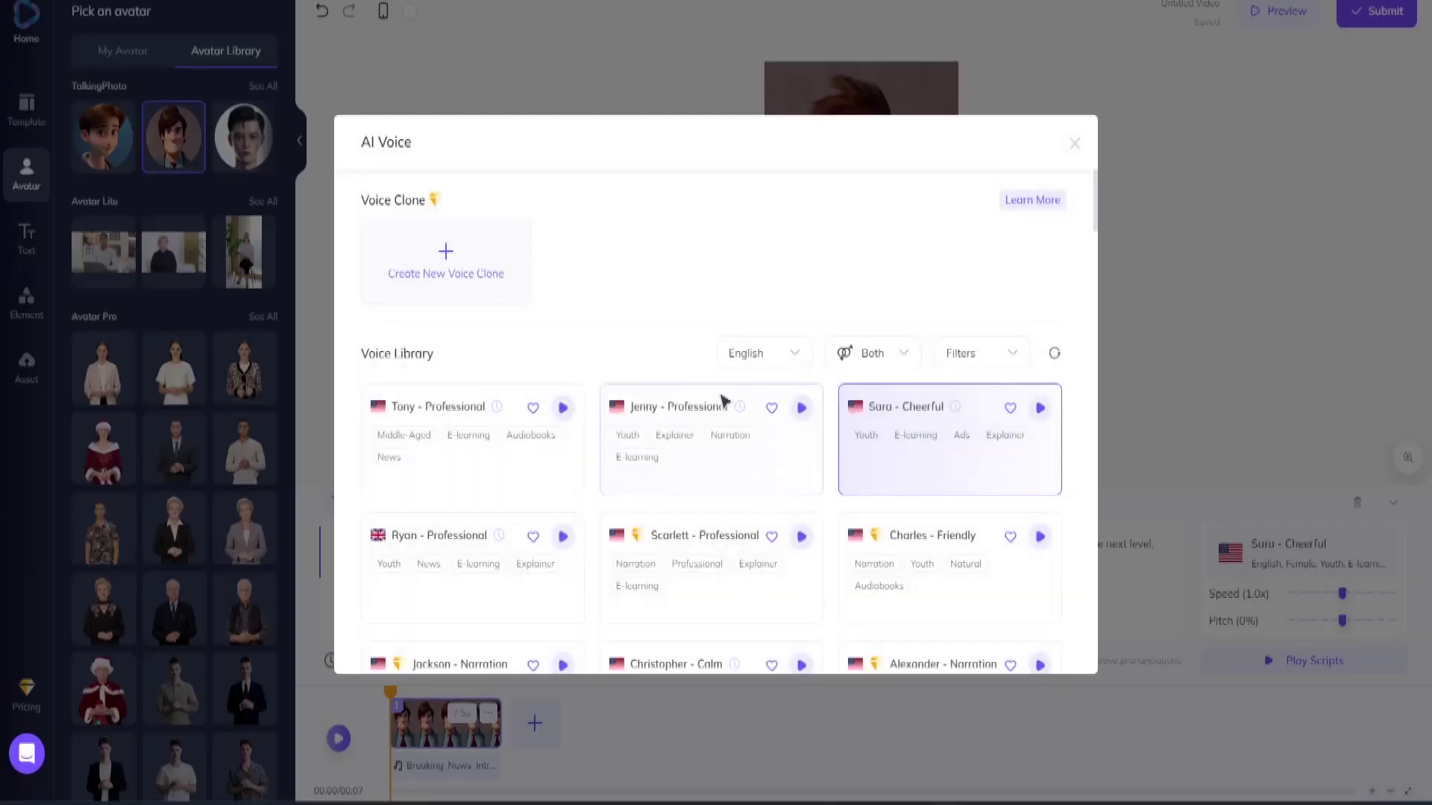
{"action": "scroll", "coordinate": [723, 409], "scroll_direction": "down", "scroll_amount": 2}
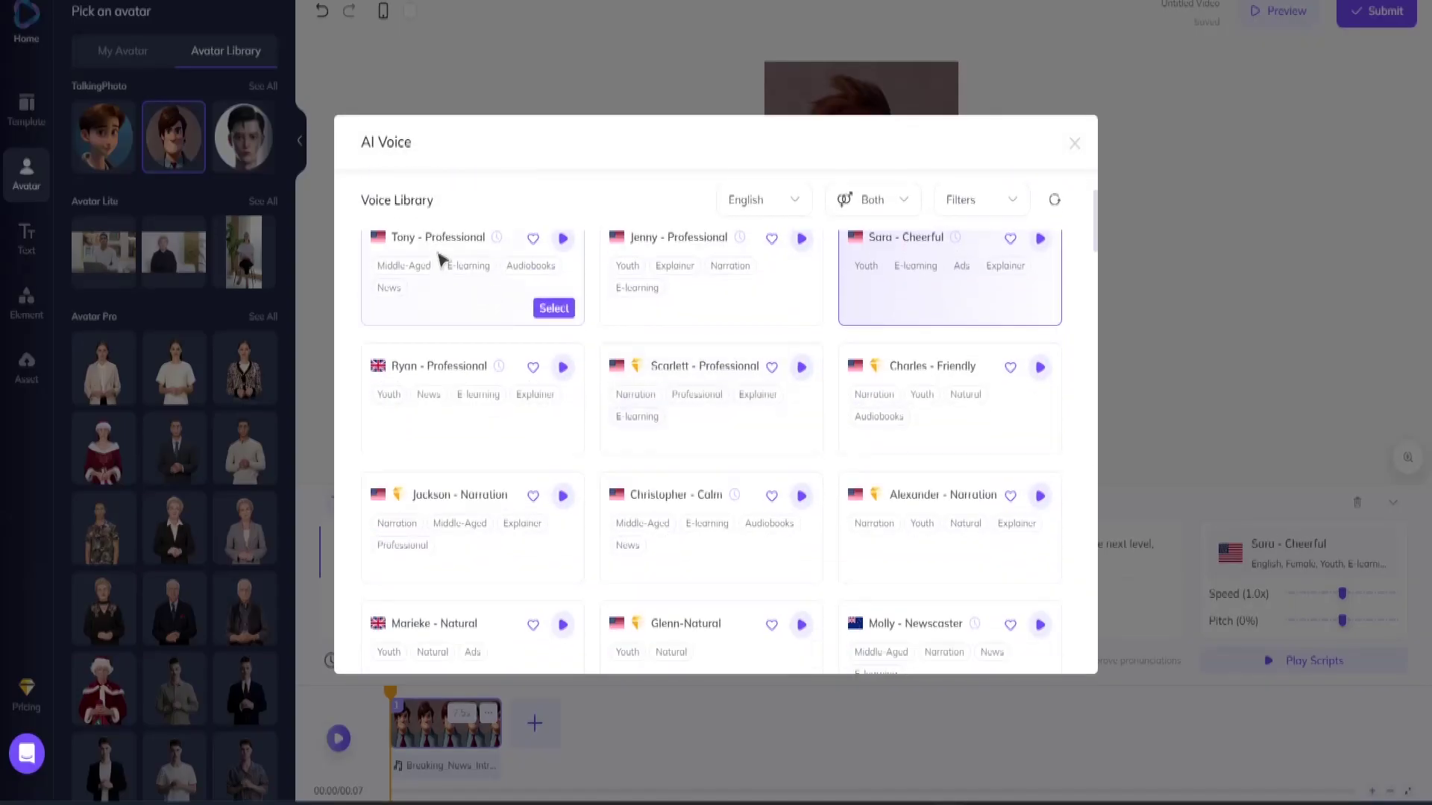
{"action": "left_click", "coordinate": [556, 310]}
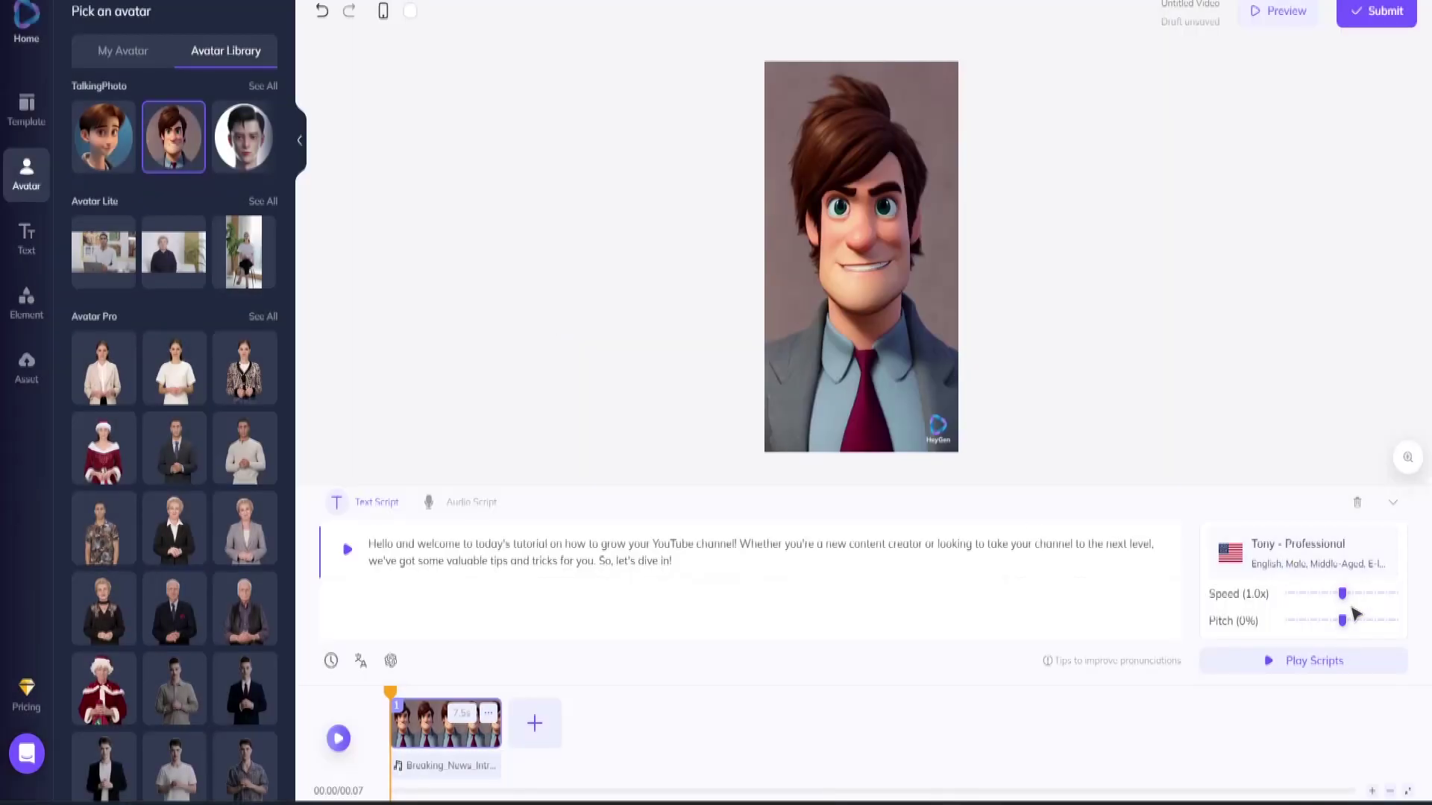
{"action": "left_click", "coordinate": [1314, 666]}
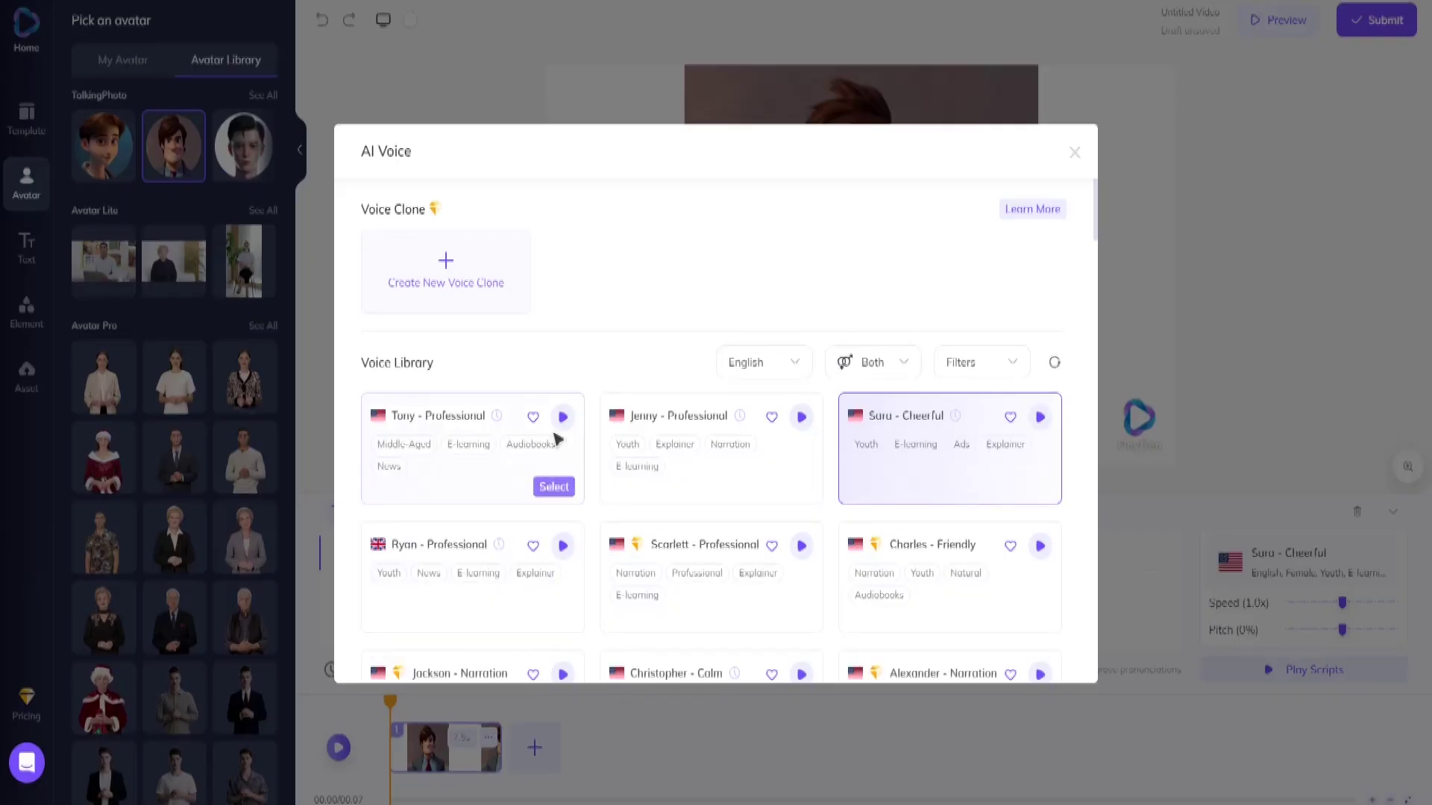
{"action": "left_click", "coordinate": [563, 418]}
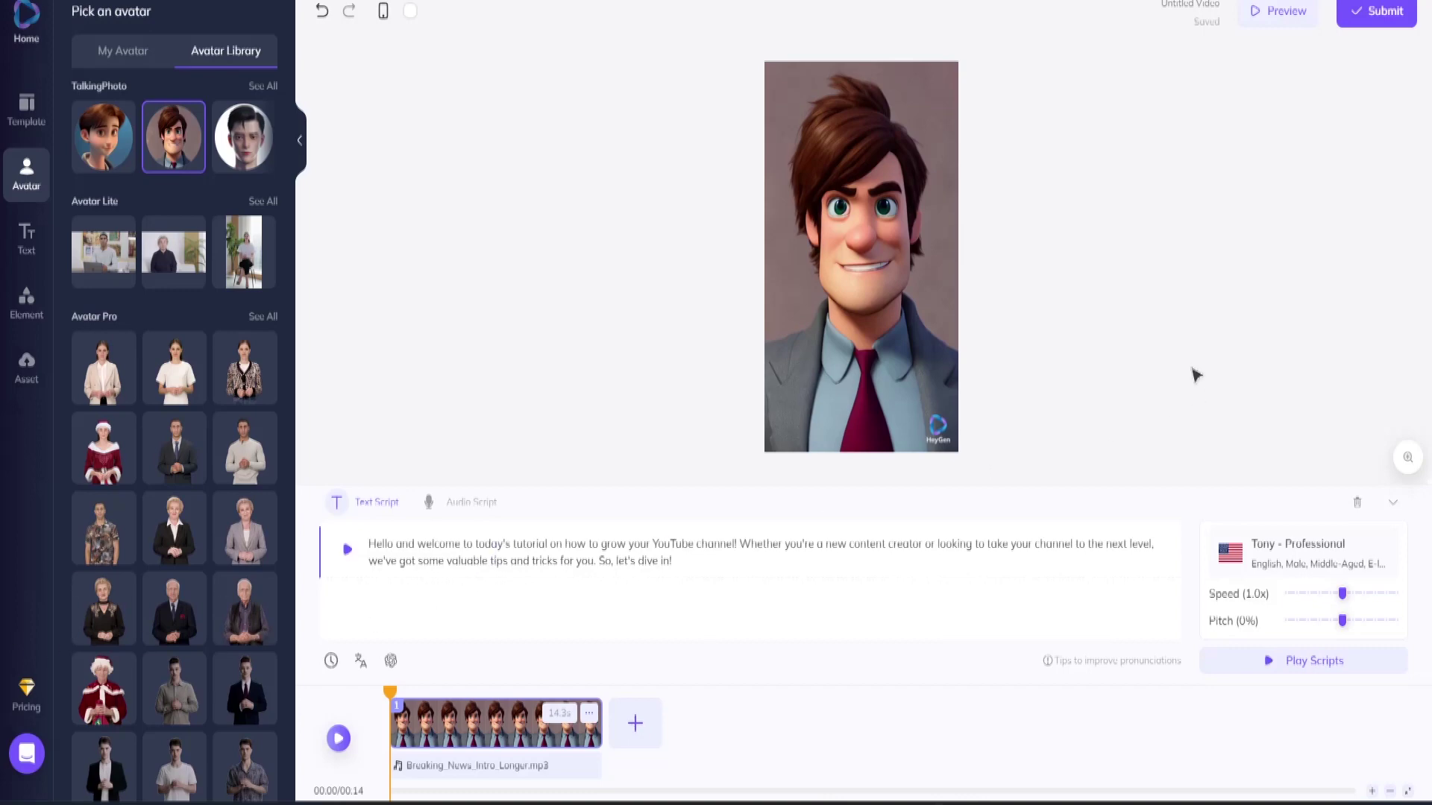
Step: Preview the talking-photo video, play and pause it, then submit it for rendering
{"action": "left_click", "coordinate": [1297, 14]}
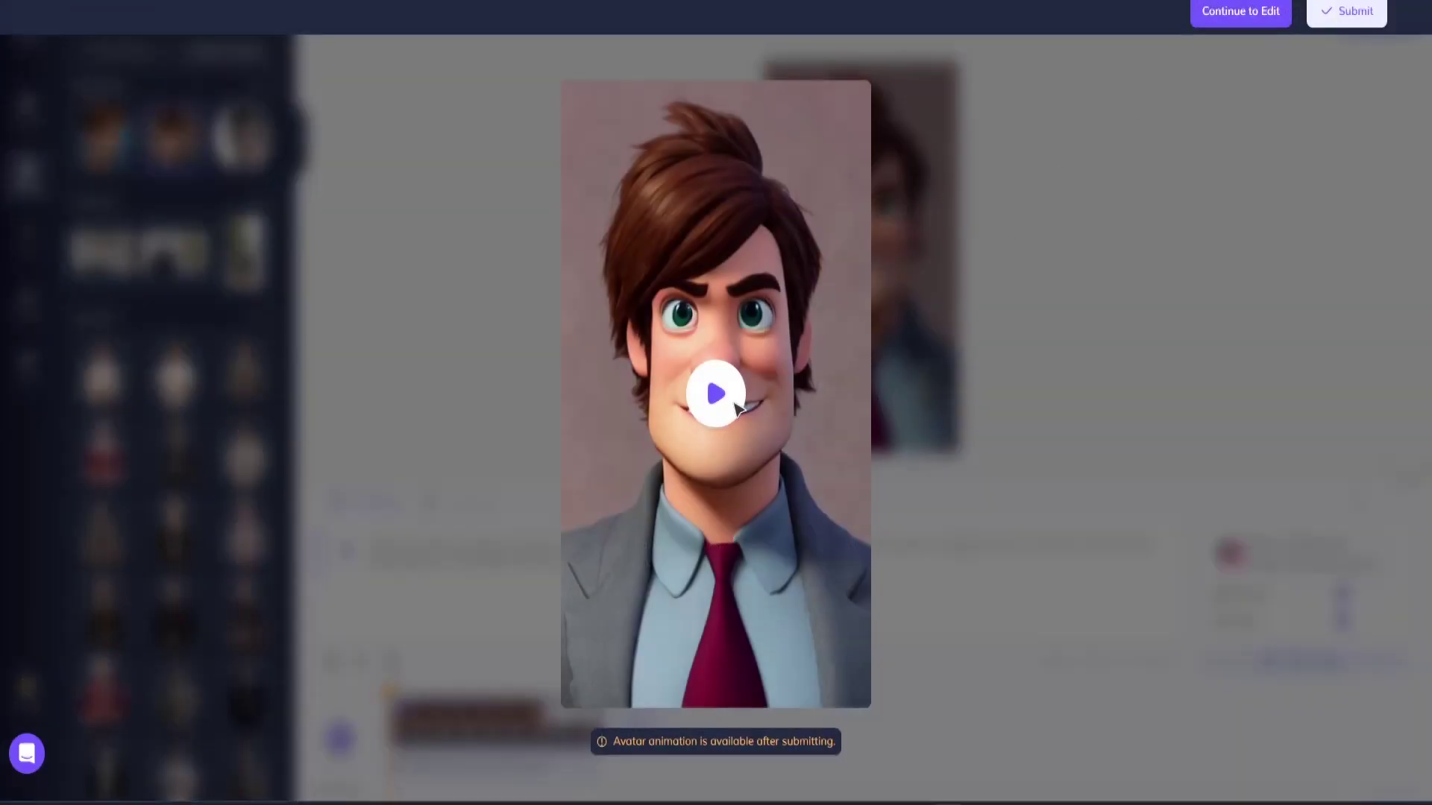
{"action": "left_click", "coordinate": [729, 397]}
{"action": "left_click", "coordinate": [729, 397]}
{"action": "left_click", "coordinate": [1367, 15]}
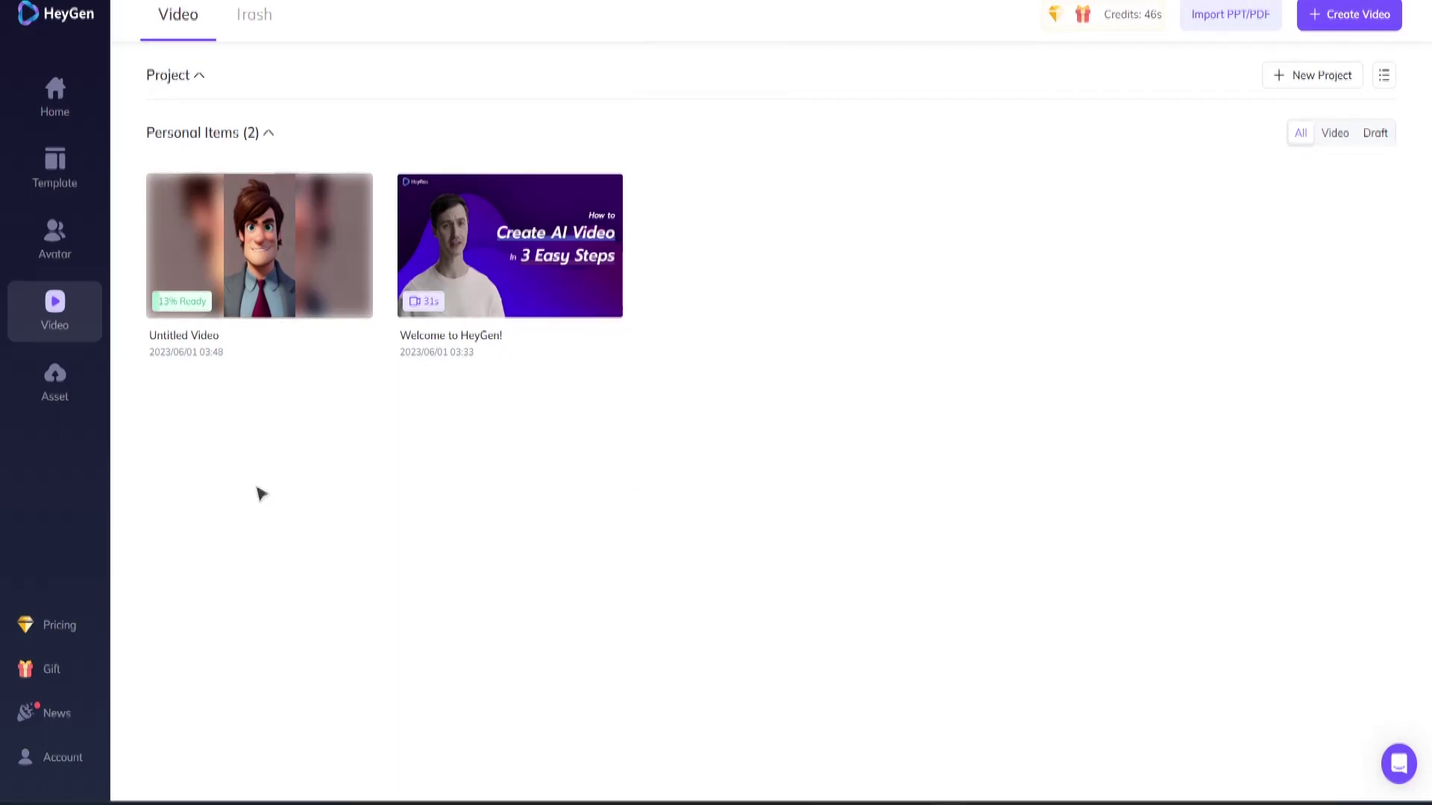
Step: Open the rendering Untitled Video card to view its details
{"action": "mouse_move", "coordinate": [293, 258]}
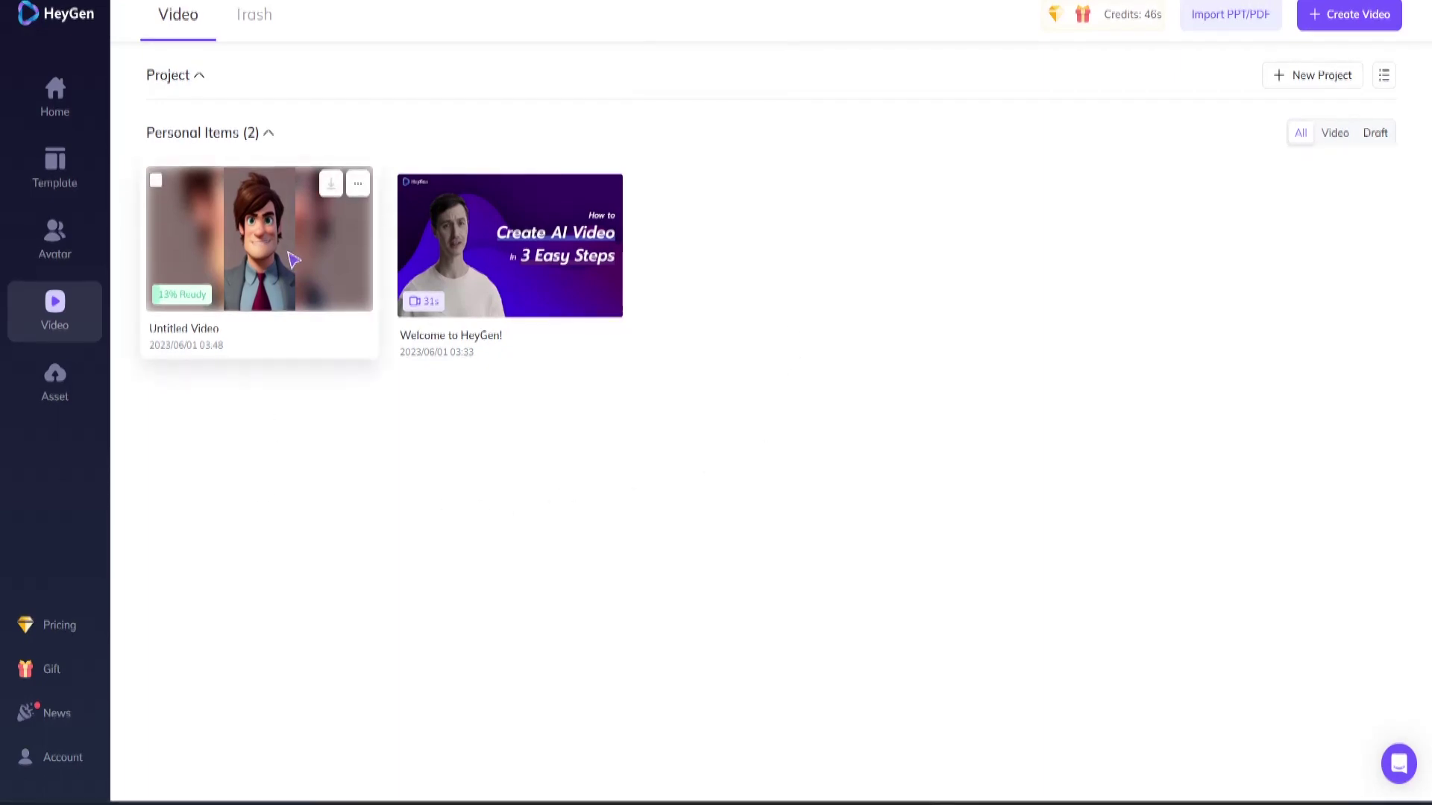
{"action": "left_click", "coordinate": [293, 259]}
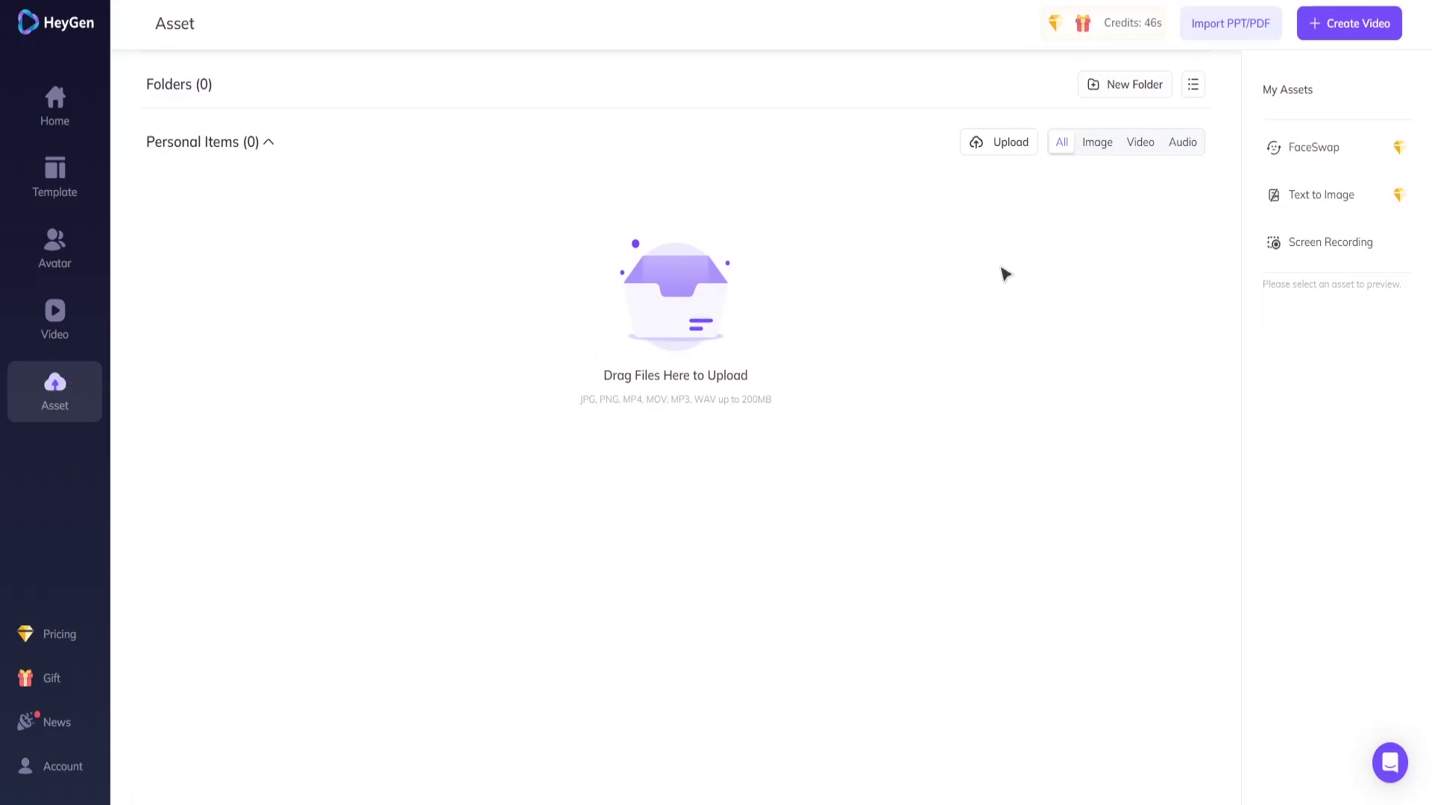
Step: Open the Text to Image generator under My Assets
{"action": "left_click", "coordinate": [1296, 203]}
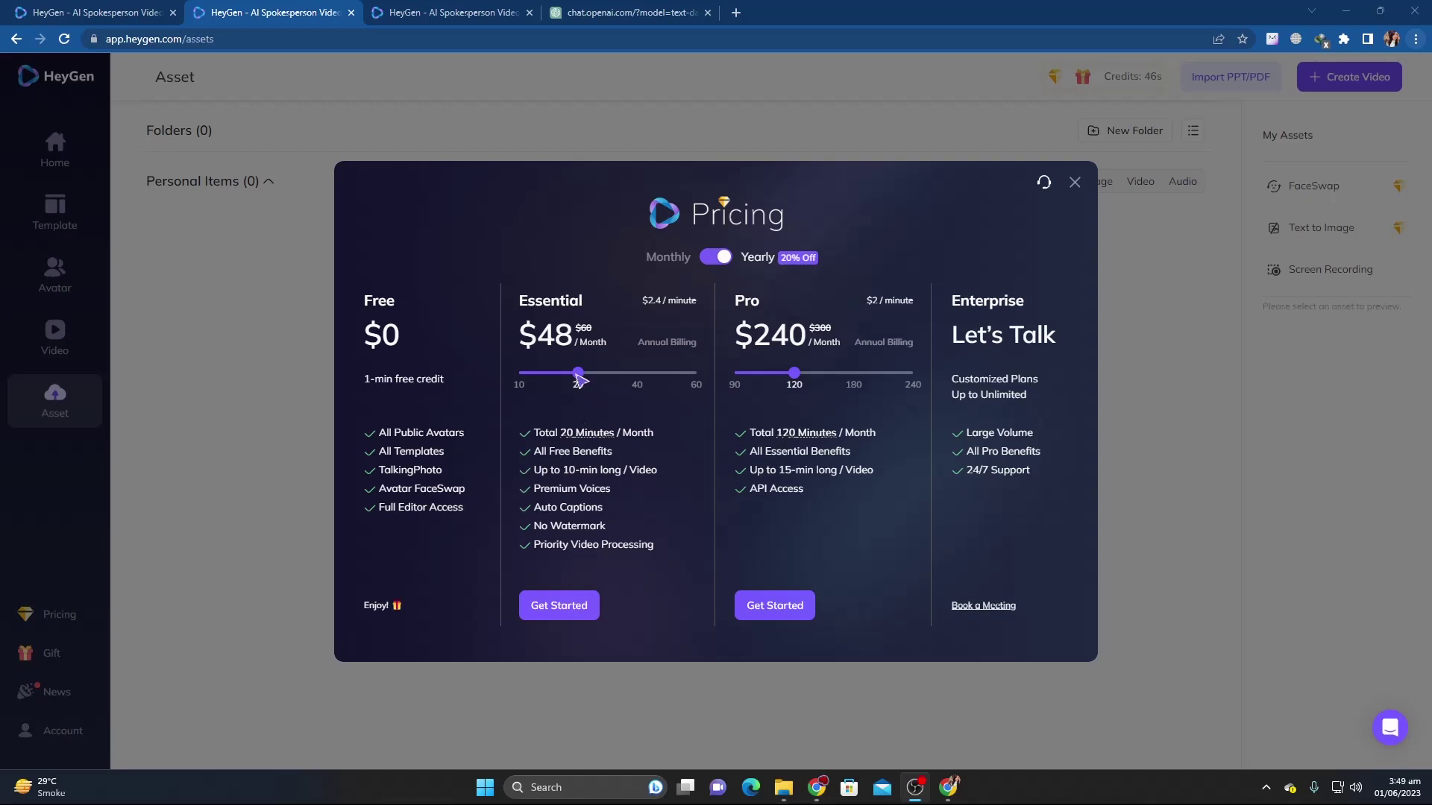
Step: Set Essential to 10 minutes ($24/month) and Pro to 90 minutes ($180/month)
{"action": "left_click_drag", "start_coordinate": [576, 377], "coordinate": [538, 379]}
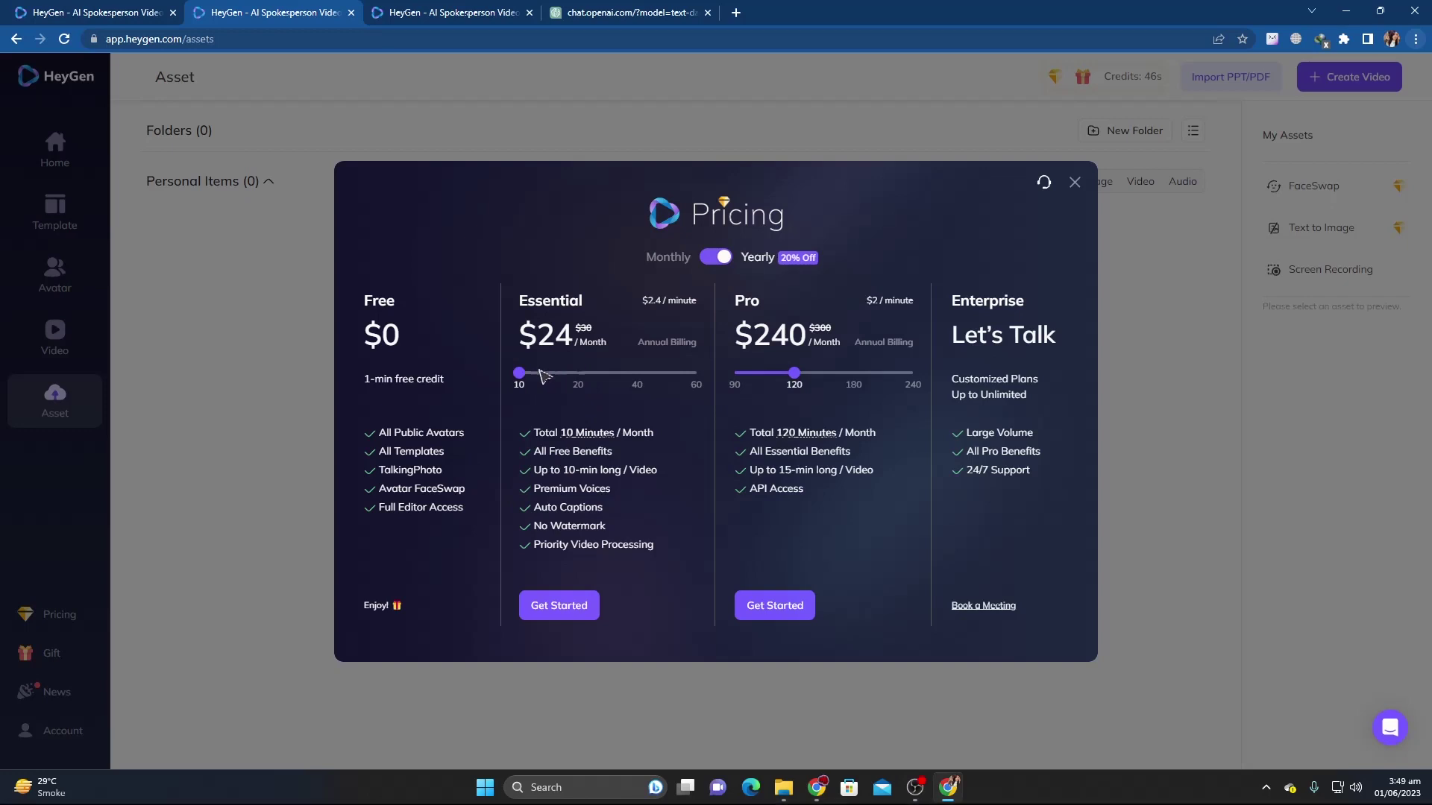
{"action": "left_click_drag", "start_coordinate": [795, 373], "coordinate": [736, 375]}
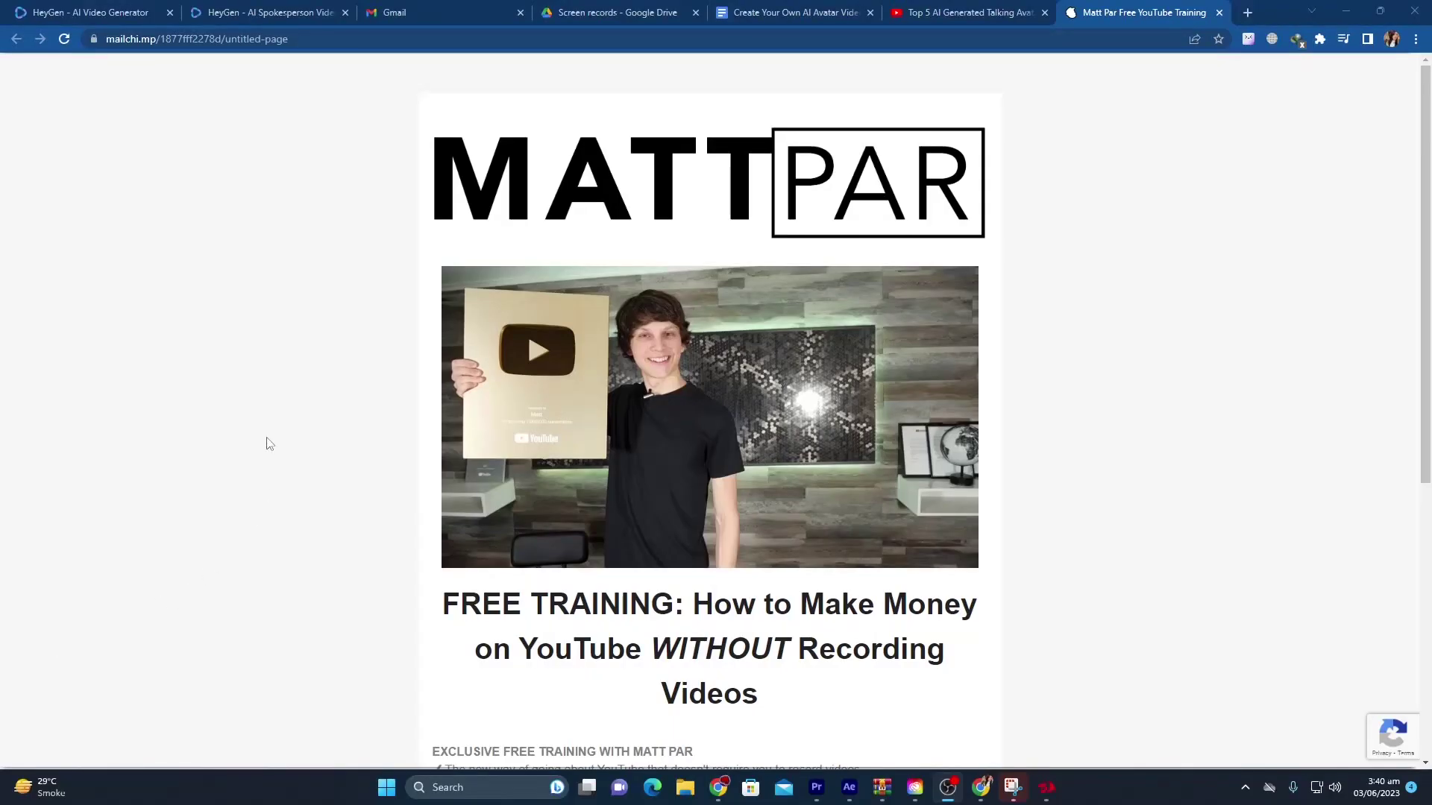
Step: Scroll the training page down to the Email Address field and Get the Training button
{"action": "scroll", "coordinate": [269, 444], "scroll_direction": "down", "scroll_amount": 1}
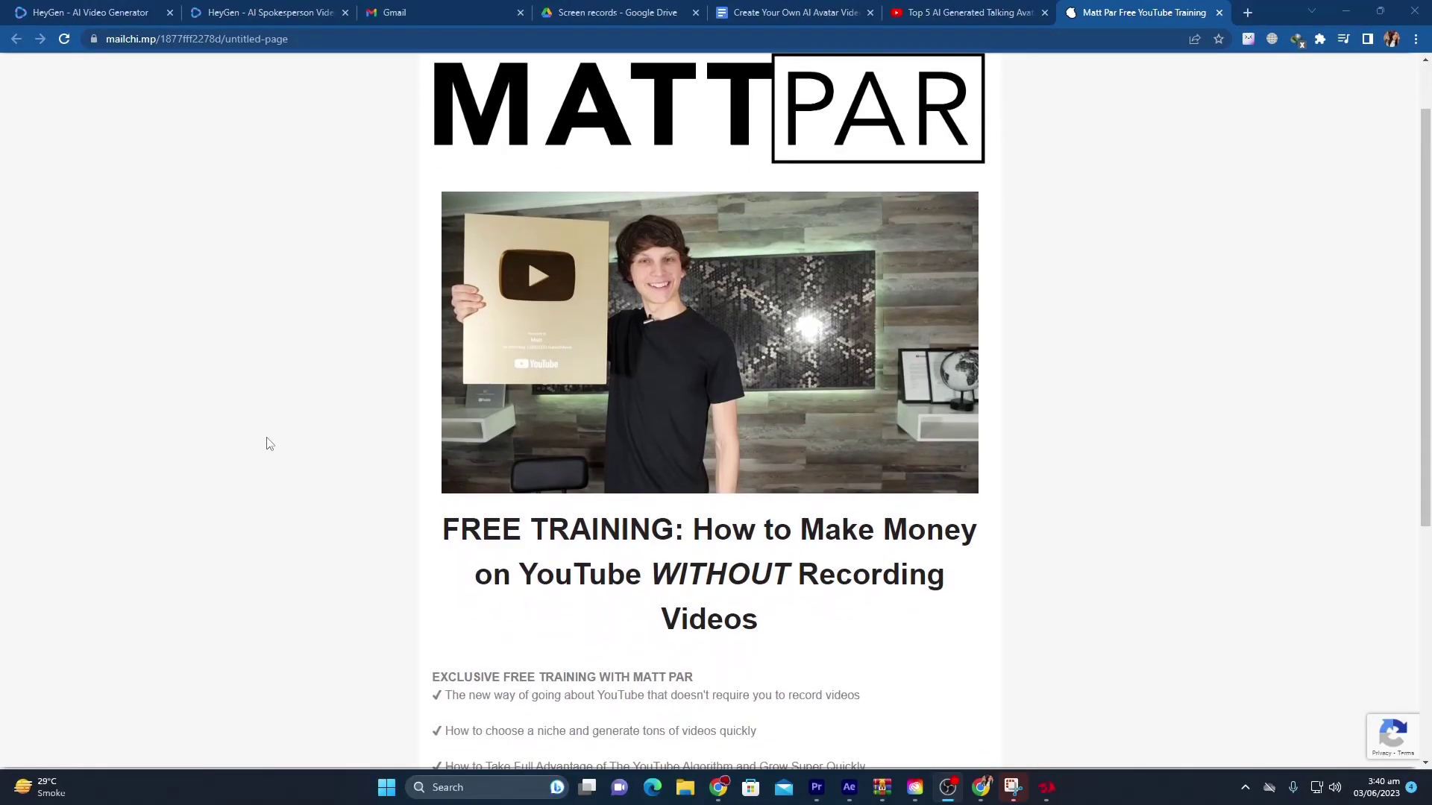
{"action": "scroll", "coordinate": [270, 445], "scroll_direction": "down", "scroll_amount": 1}
{"action": "scroll", "coordinate": [269, 444], "scroll_direction": "down", "scroll_amount": 1}
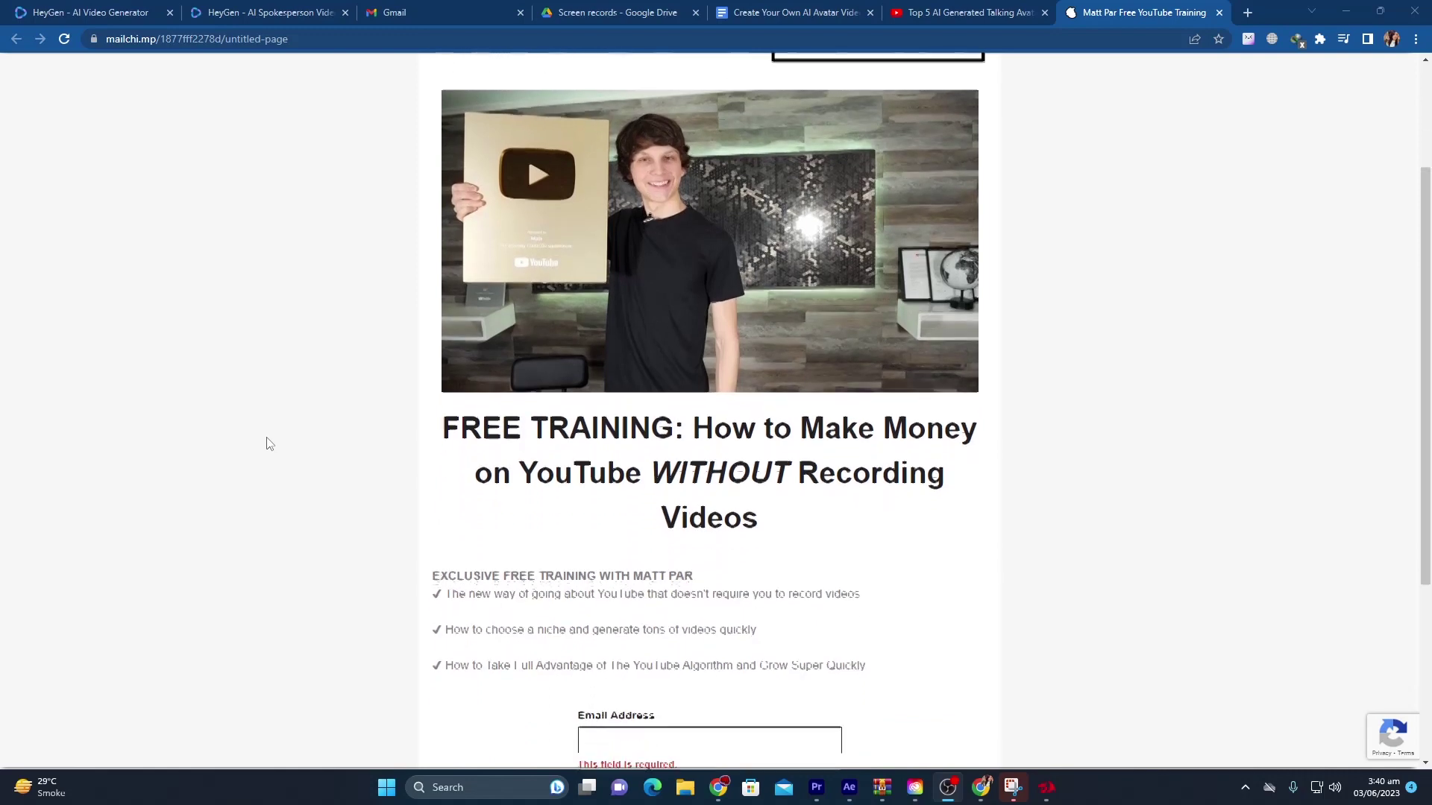
{"action": "scroll", "coordinate": [270, 445], "scroll_direction": "down", "scroll_amount": 1}
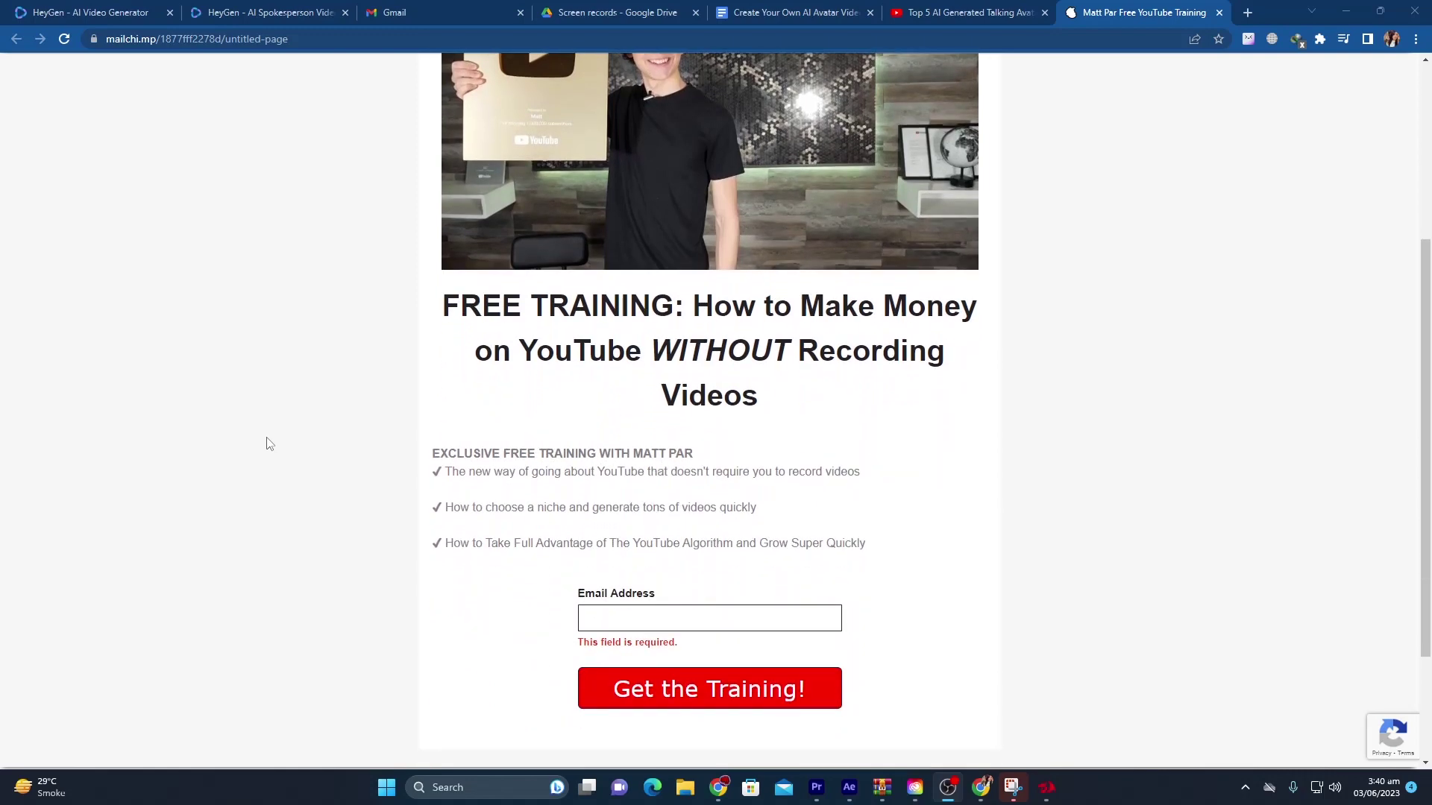
{"action": "scroll", "coordinate": [269, 444], "scroll_direction": "down", "scroll_amount": 1}
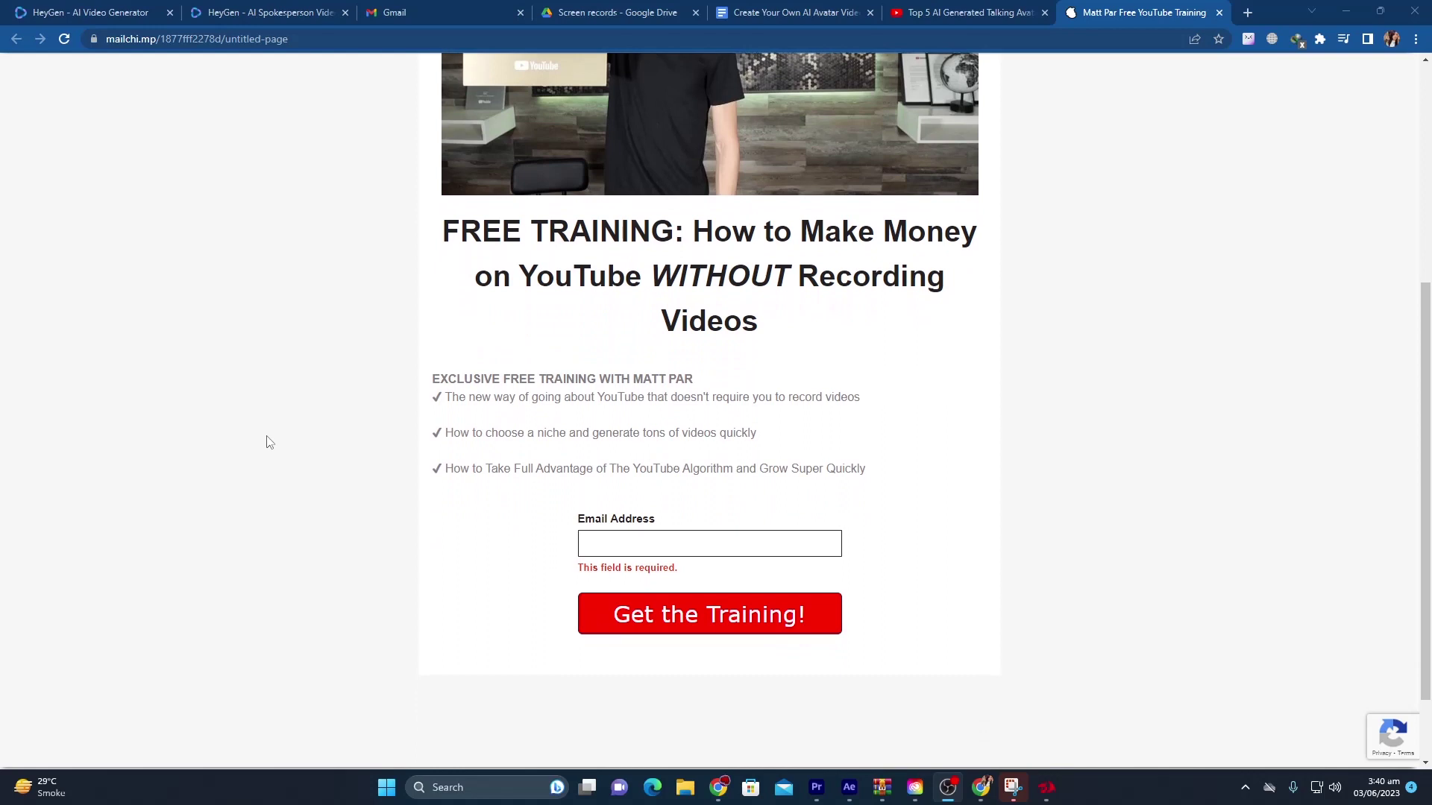
{"action": "scroll", "coordinate": [269, 443], "scroll_direction": "down", "scroll_amount": 1}
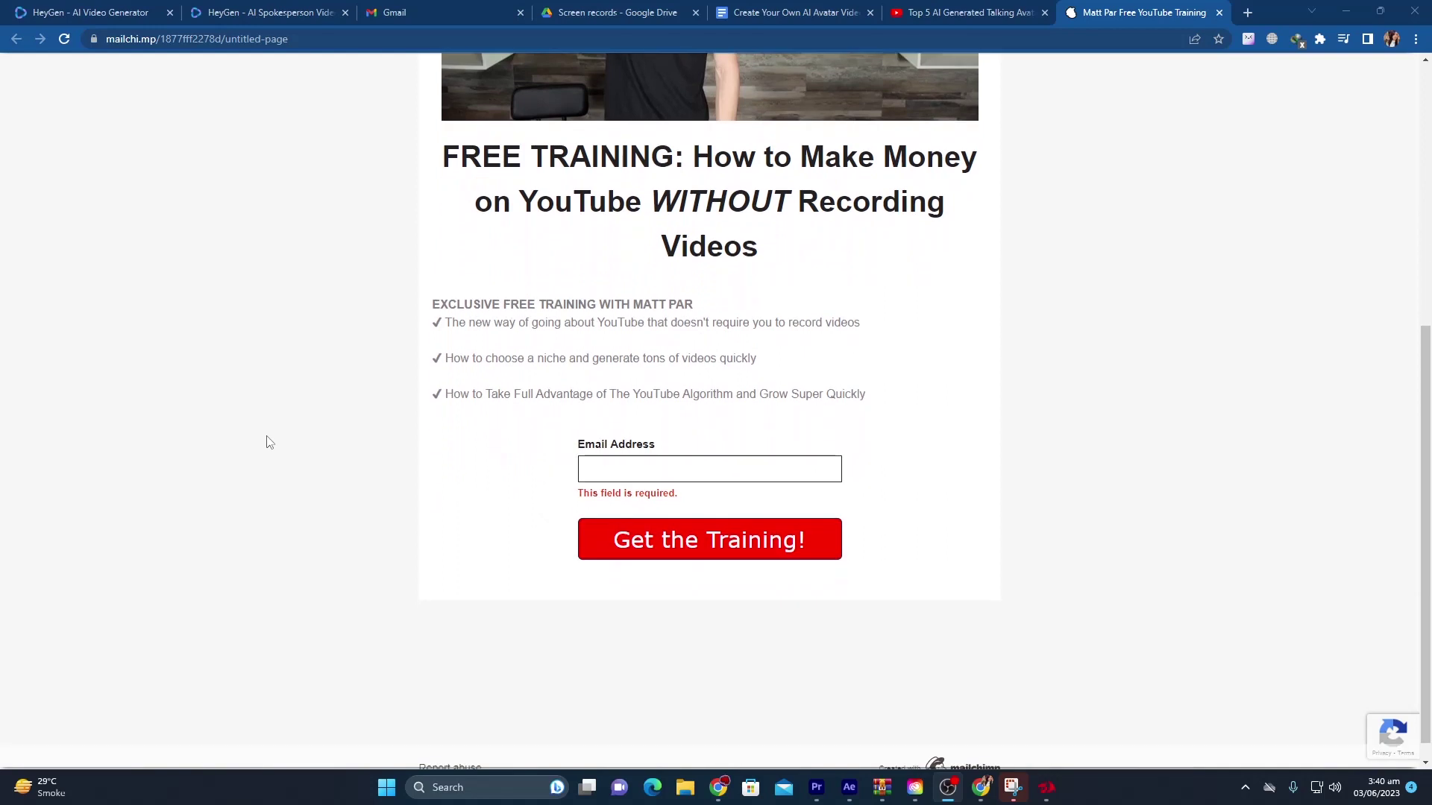